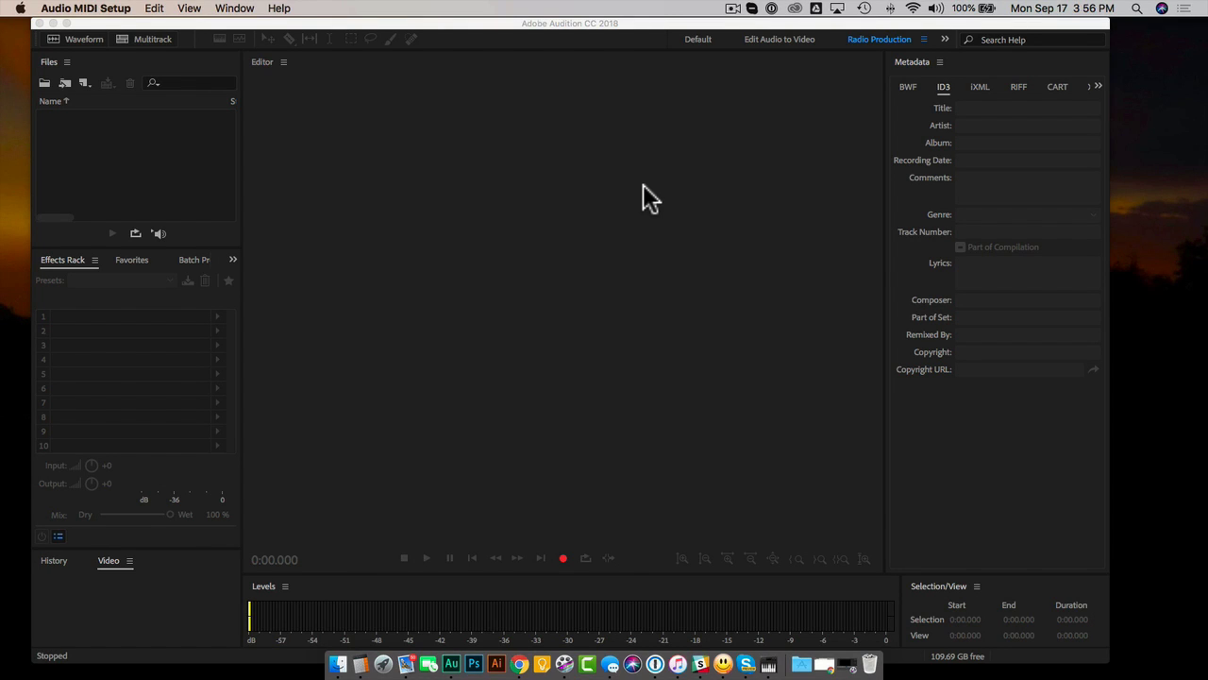
Step: Launch Audio MIDI Setup from the Other utilities folder in Launchpad
{"action": "left_click", "coordinate": [382, 663]}
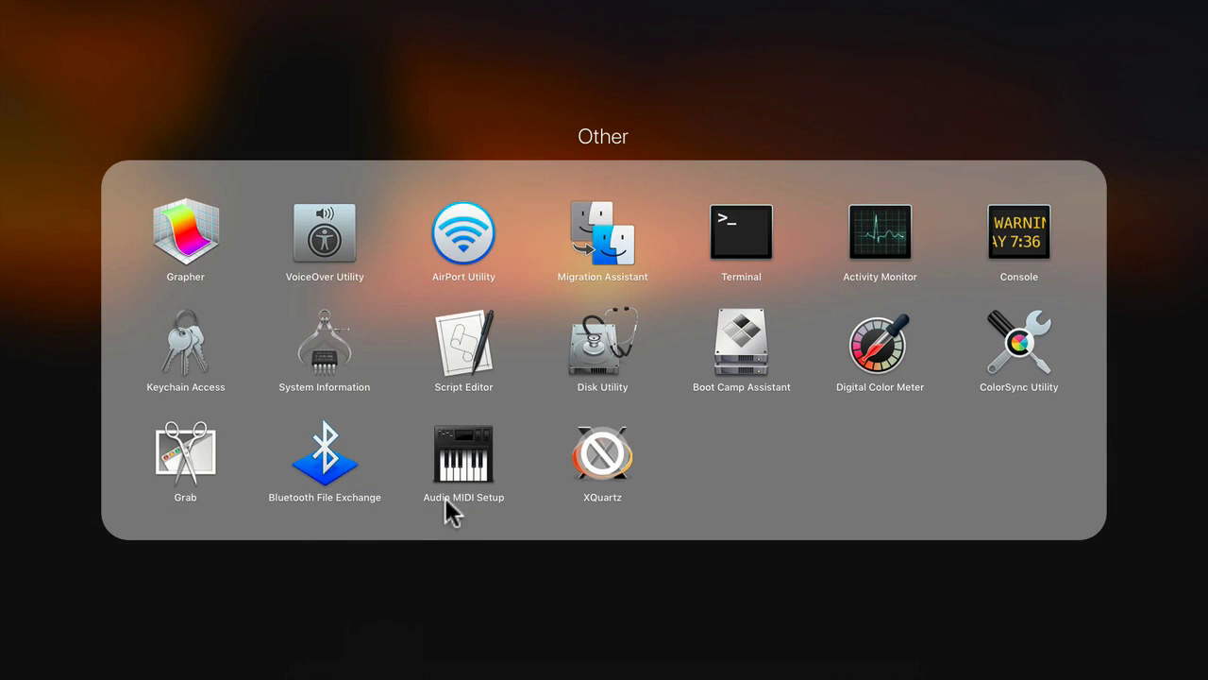
{"action": "left_click", "coordinate": [430, 109]}
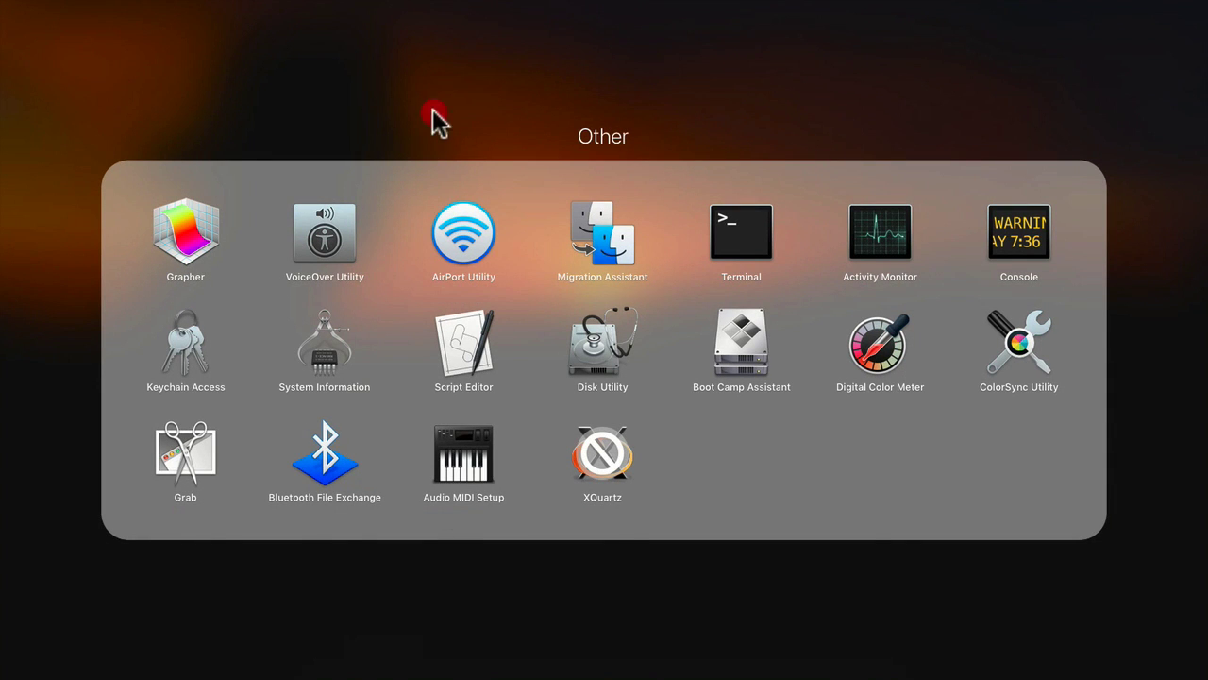
{"action": "left_click", "coordinate": [330, 109]}
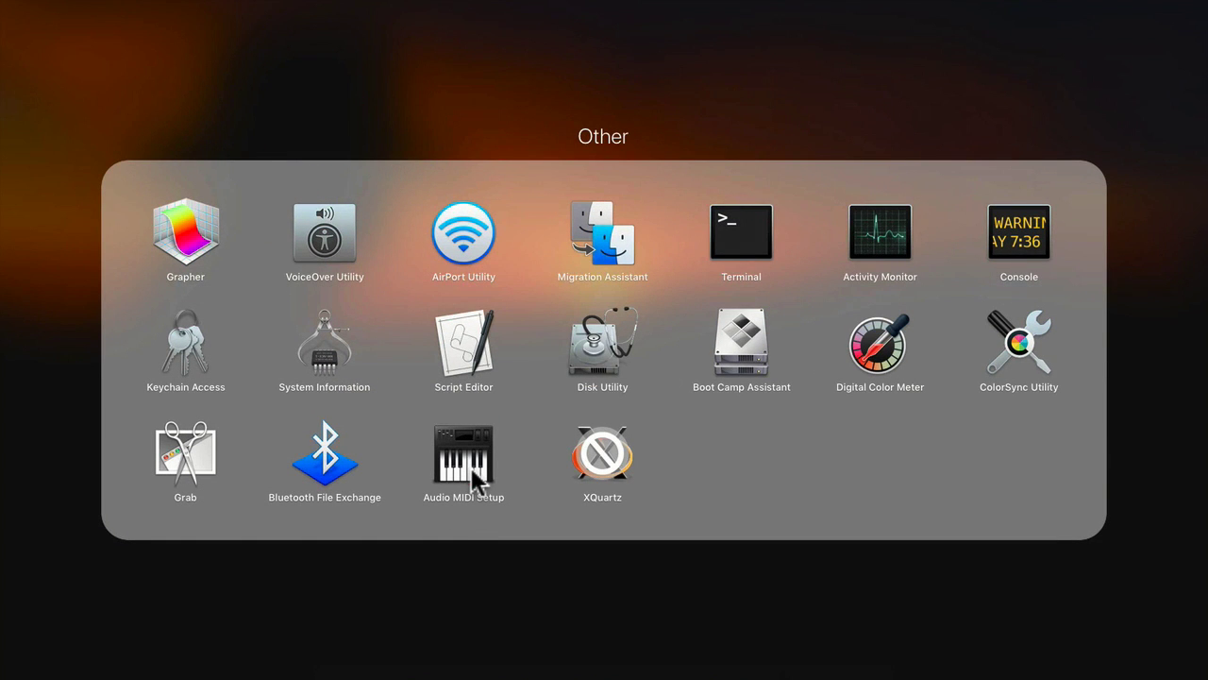
{"action": "left_click", "coordinate": [472, 470]}
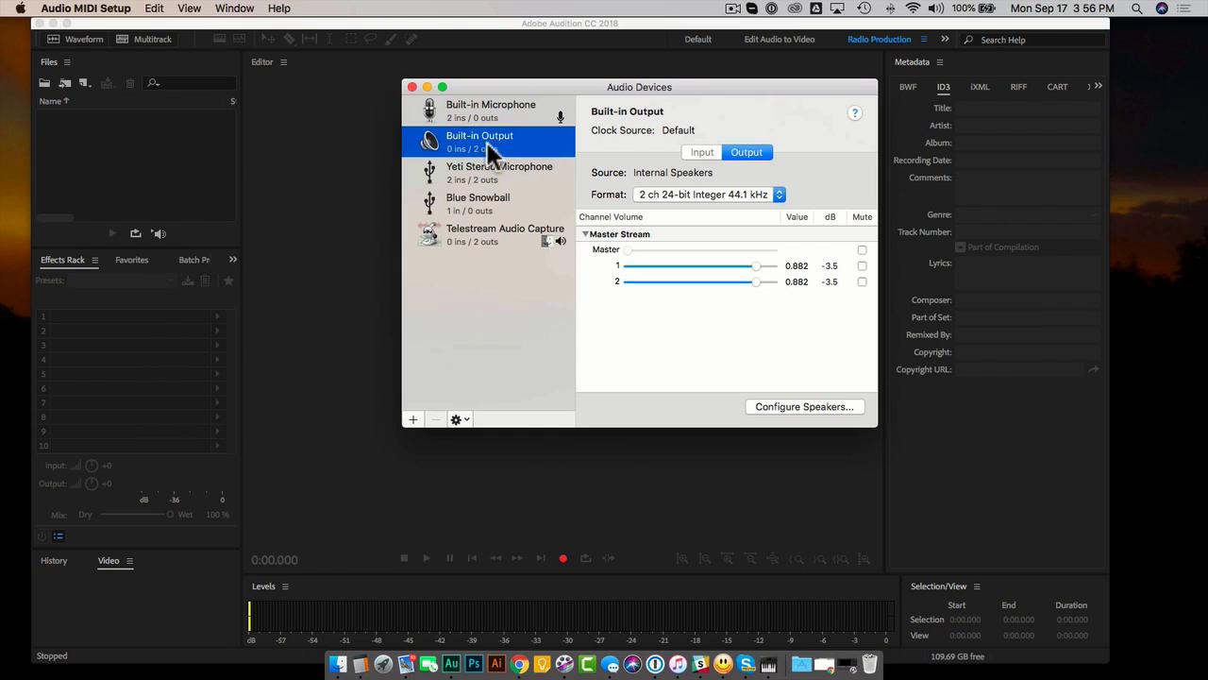
Step: Add a new, empty aggregate device from the + menu in Audio Devices
{"action": "left_click", "coordinate": [413, 419]}
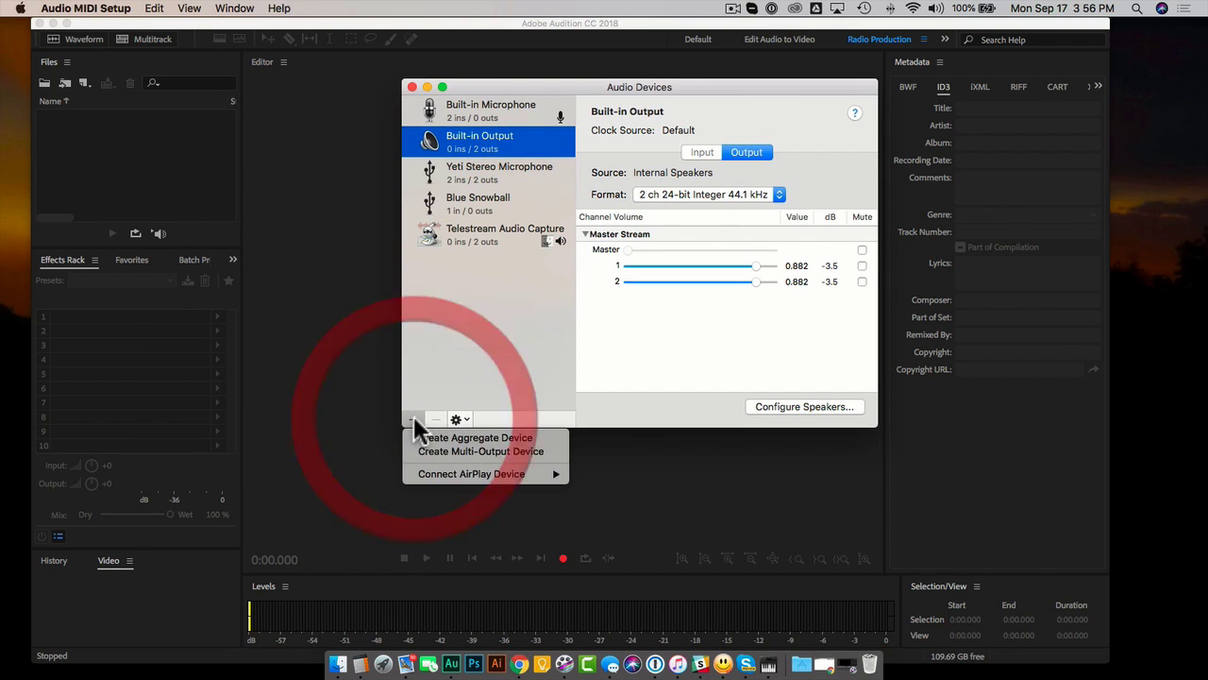
{"action": "left_click", "coordinate": [519, 438]}
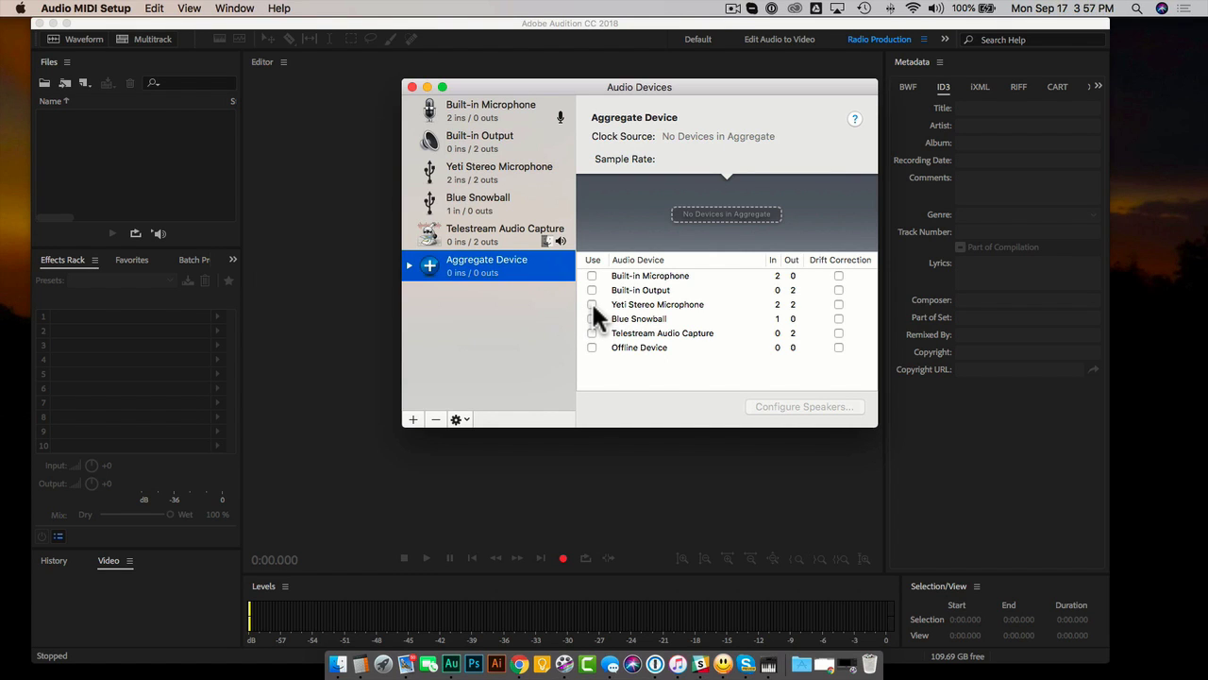
Step: Add Yeti Stereo Microphone and Blue Snowball to the aggregate, both drift-corrected
{"action": "left_click", "coordinate": [592, 304]}
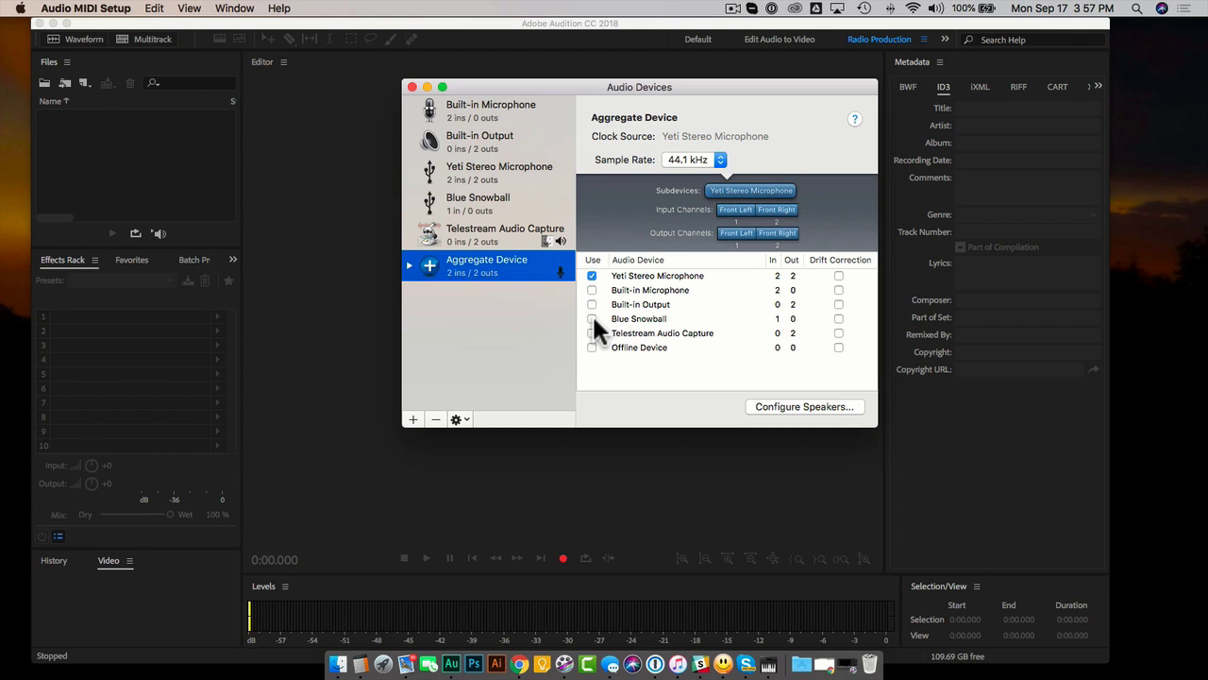
{"action": "left_click", "coordinate": [591, 318]}
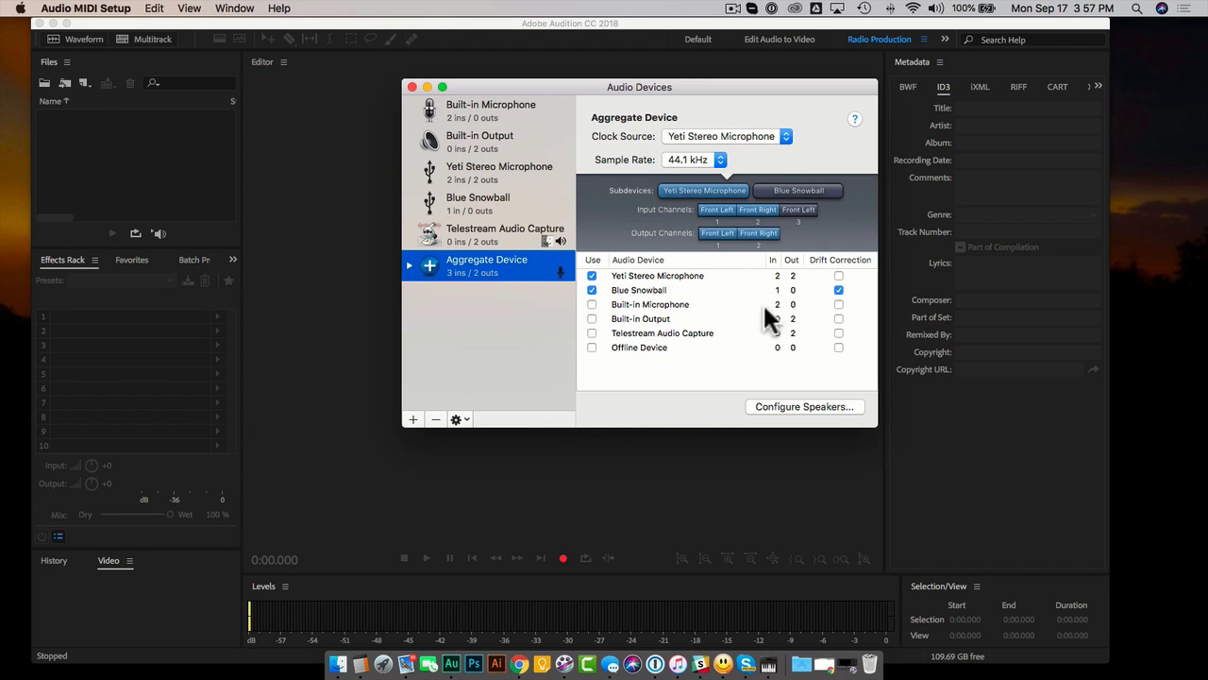
{"action": "left_click", "coordinate": [838, 275]}
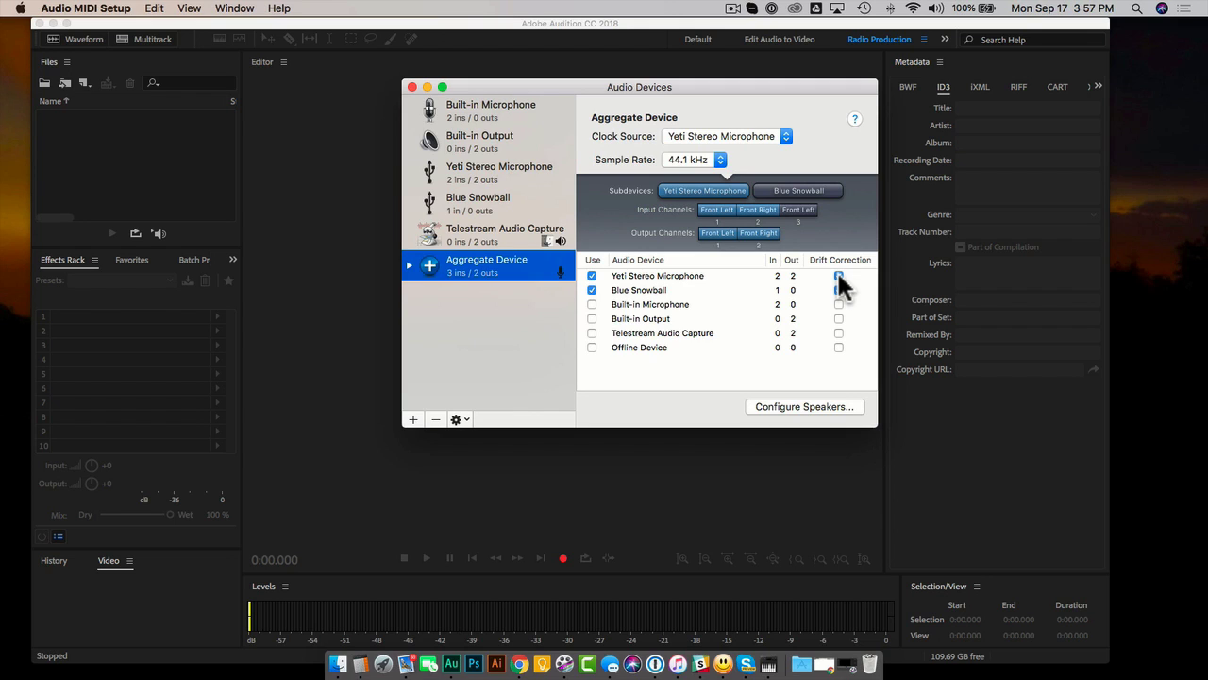
{"action": "left_click", "coordinate": [838, 275]}
{"action": "left_click", "coordinate": [838, 289]}
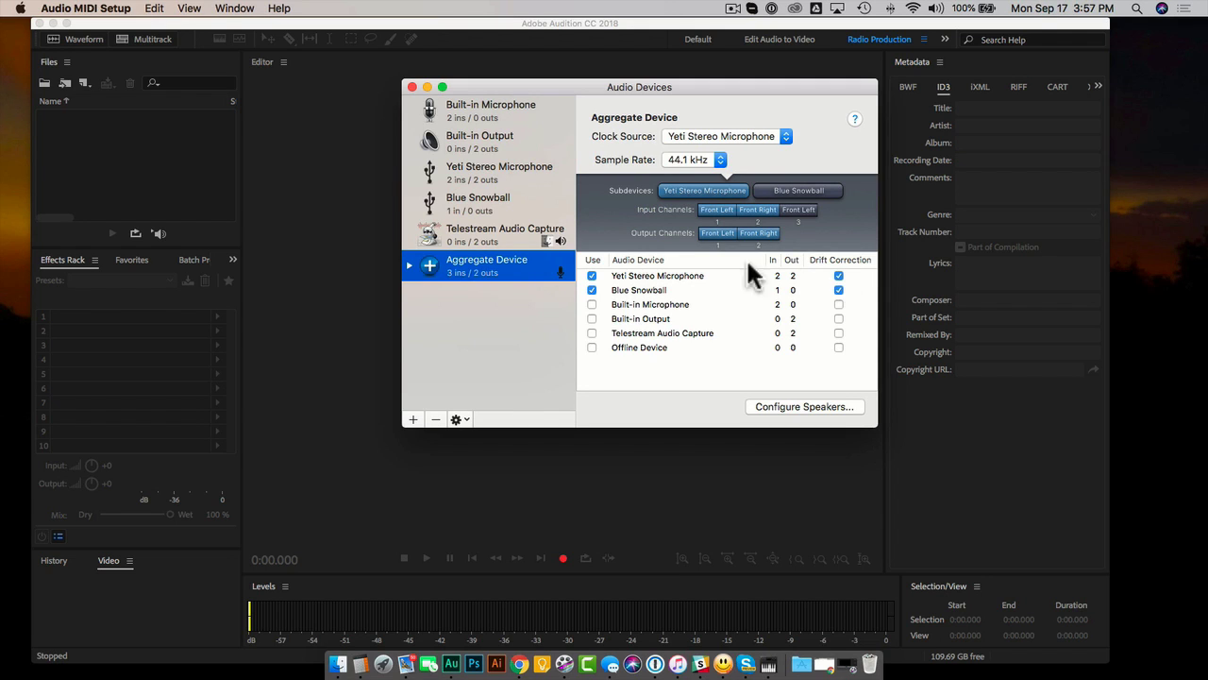
{"action": "left_click", "coordinate": [411, 264]}
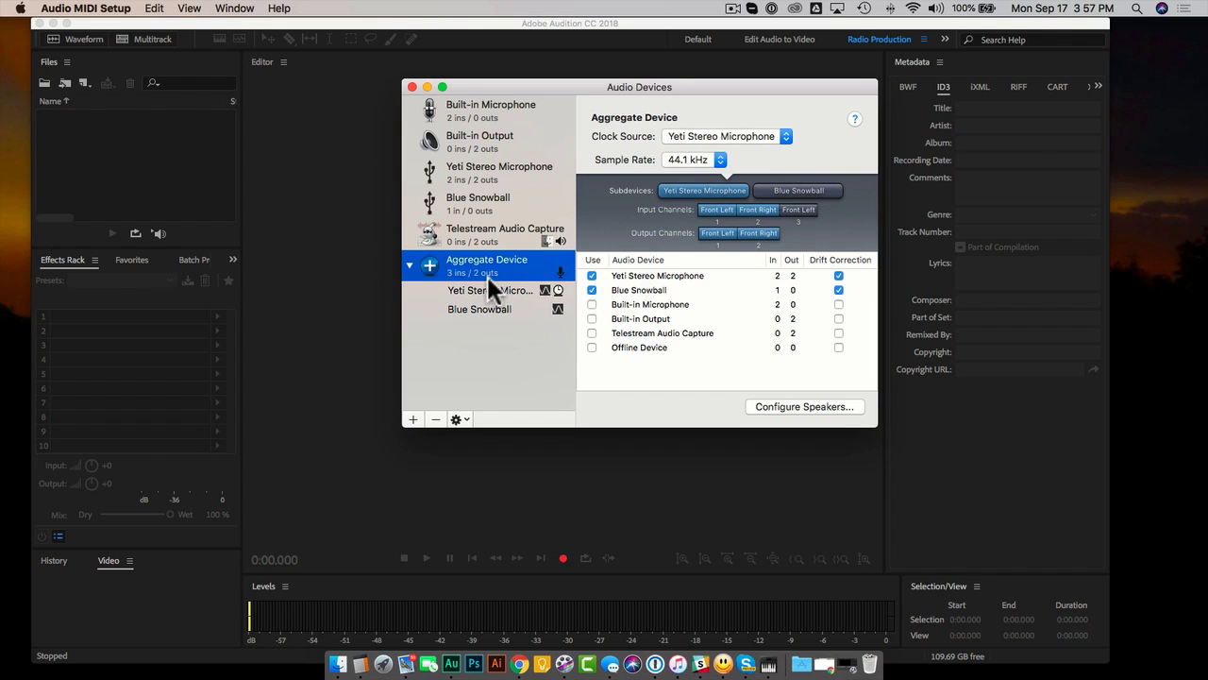
Step: Use the aggregate device for sound output and close the Audio Devices window
{"action": "left_click", "coordinate": [470, 417]}
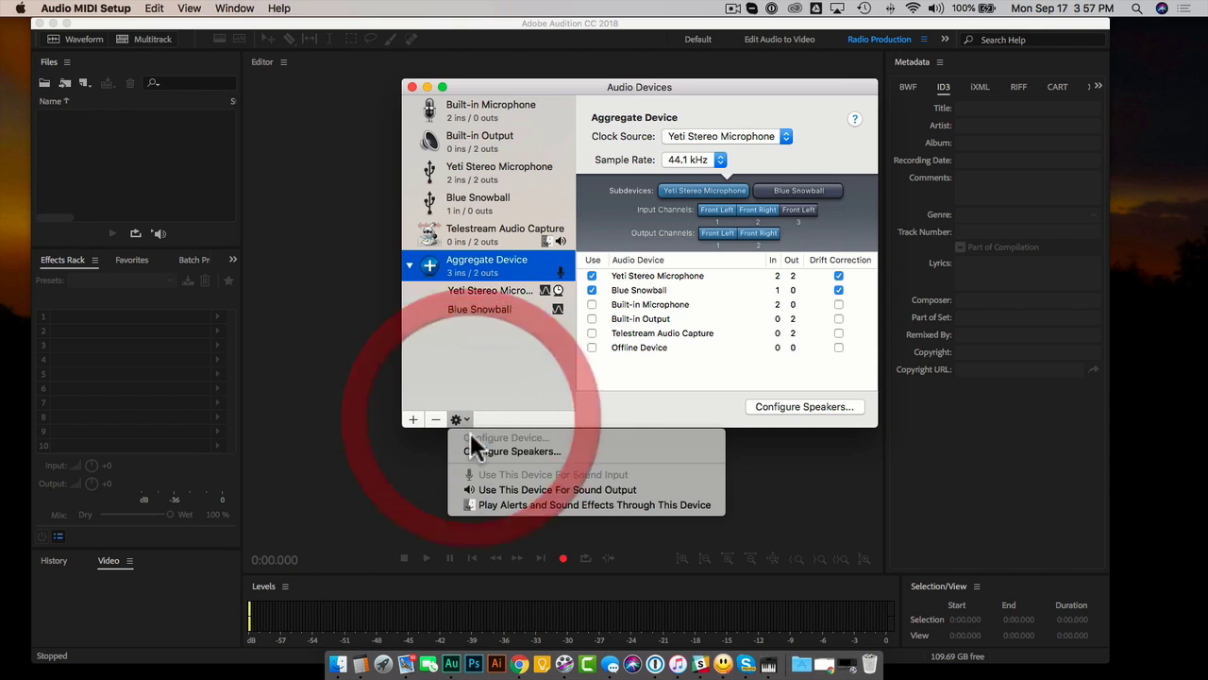
{"action": "left_click", "coordinate": [554, 490]}
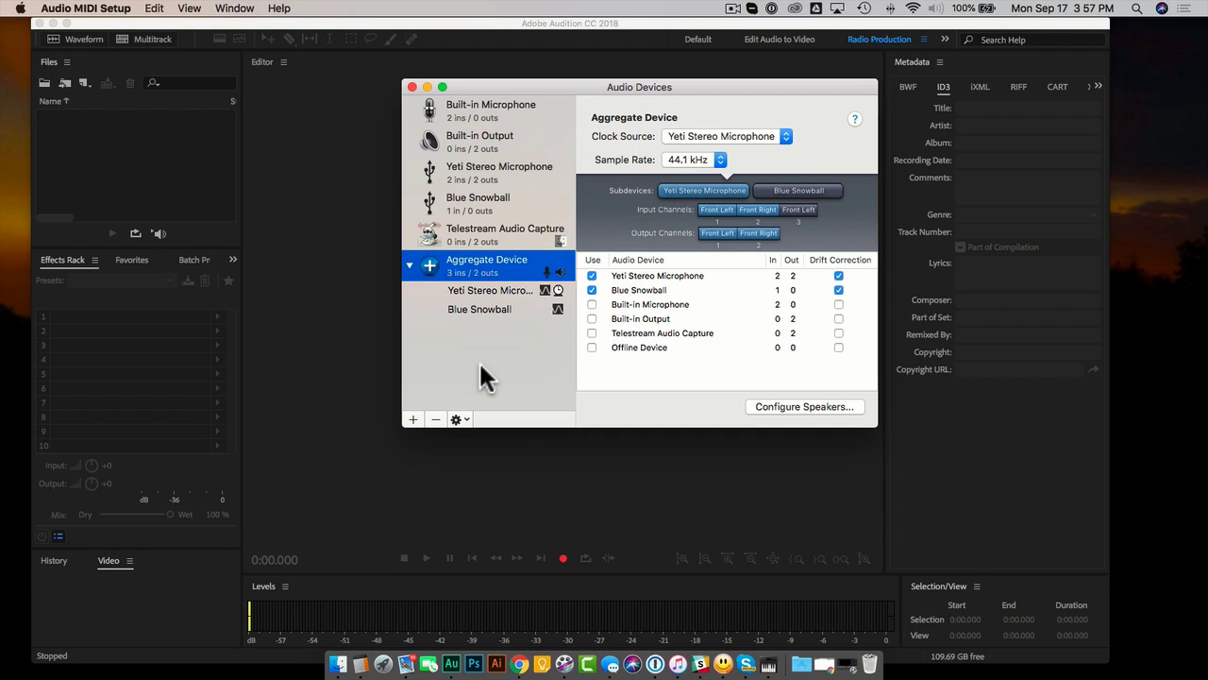
{"action": "left_click", "coordinate": [410, 86]}
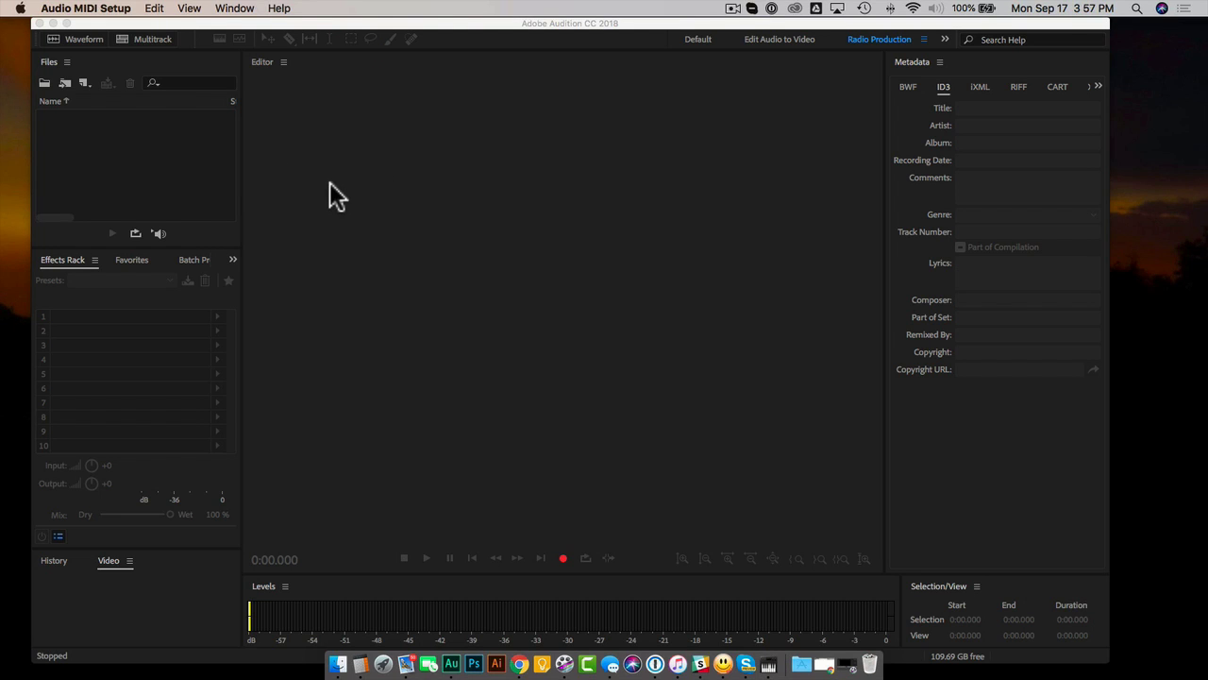
Step: Create a multitrack session named AGGREGATE, overwriting the existing AGGREGATE.sesx
{"action": "left_click", "coordinate": [420, 241]}
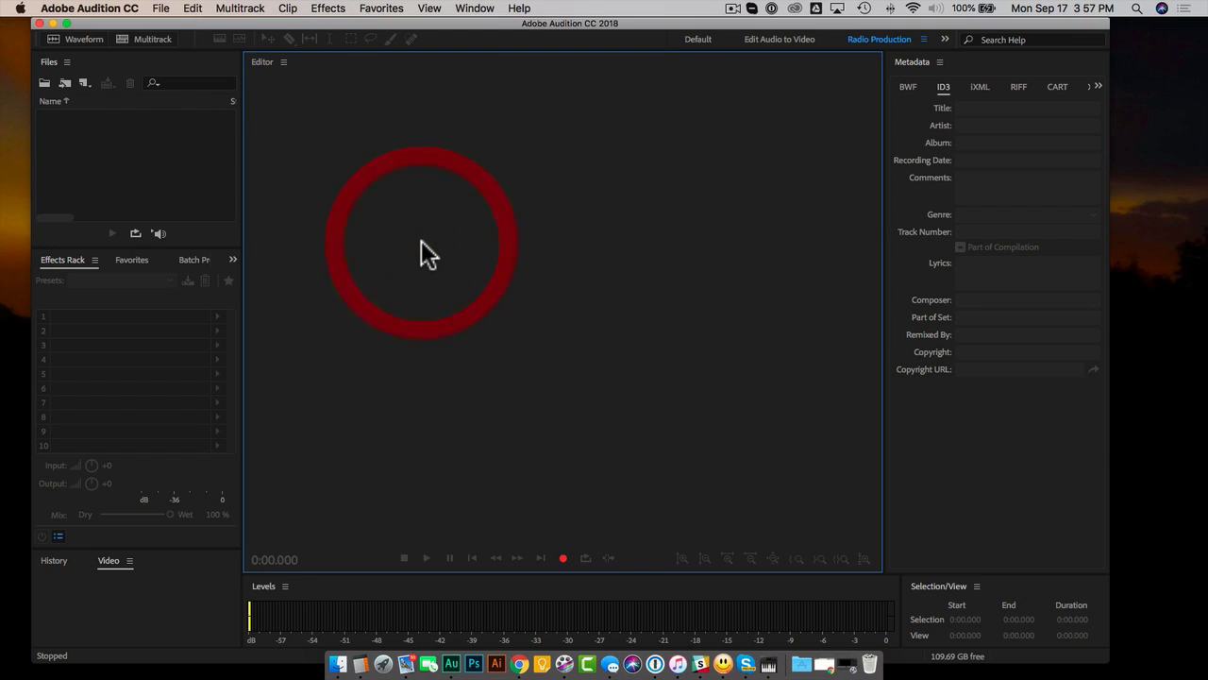
{"action": "left_click", "coordinate": [420, 239]}
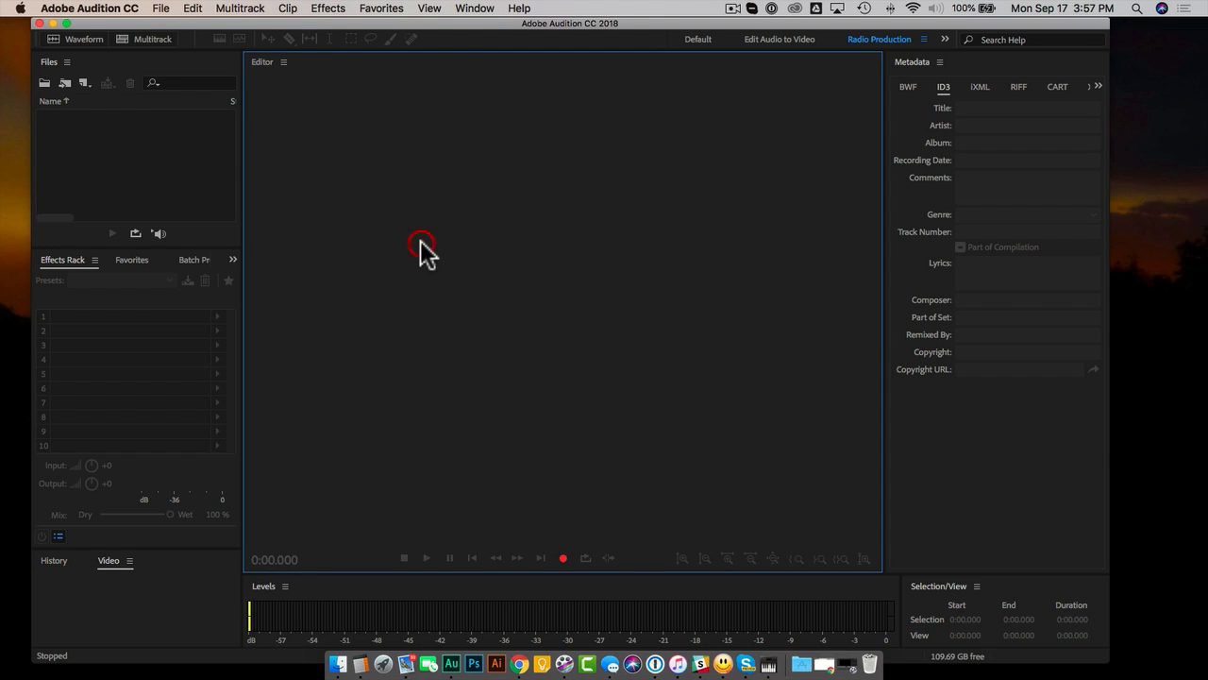
{"action": "left_click", "coordinate": [143, 39]}
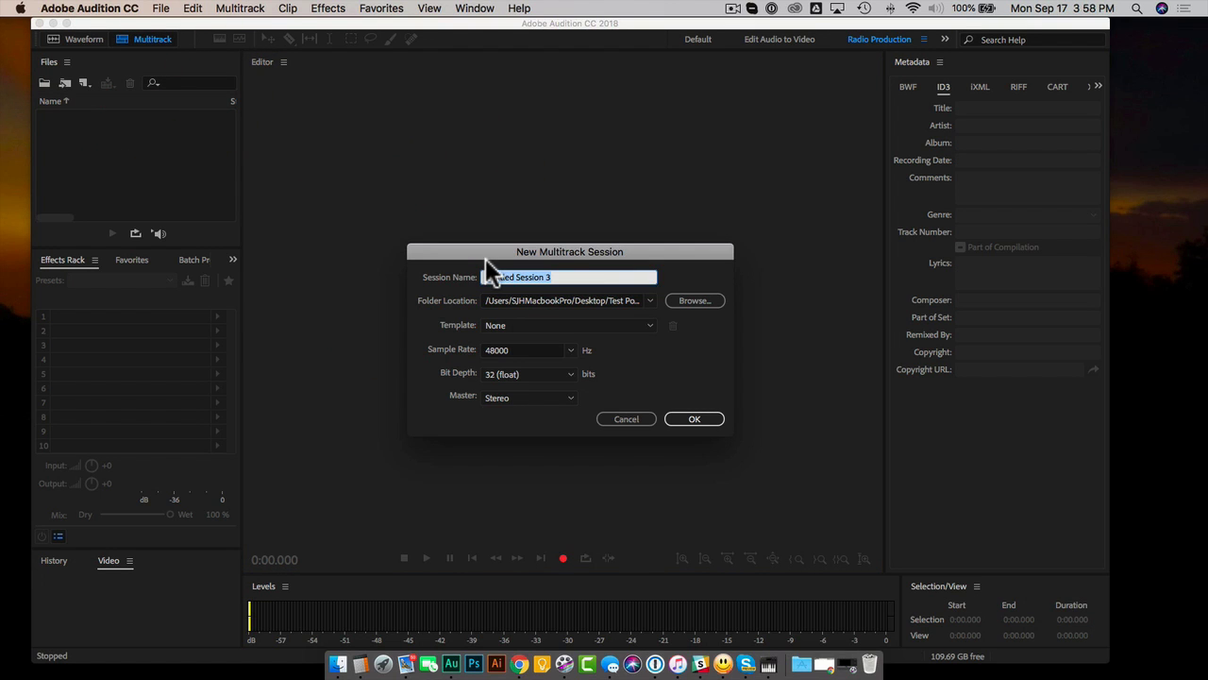
{"action": "type", "text": "AGGREGATE"}
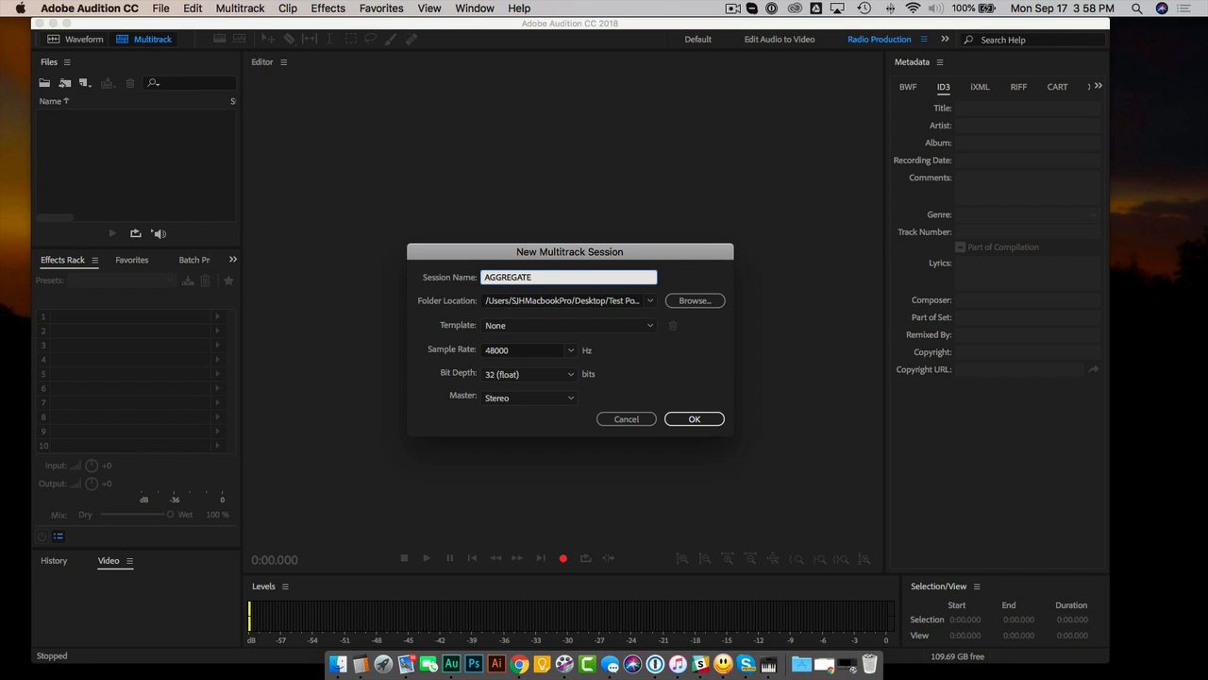
{"action": "left_click", "coordinate": [697, 419]}
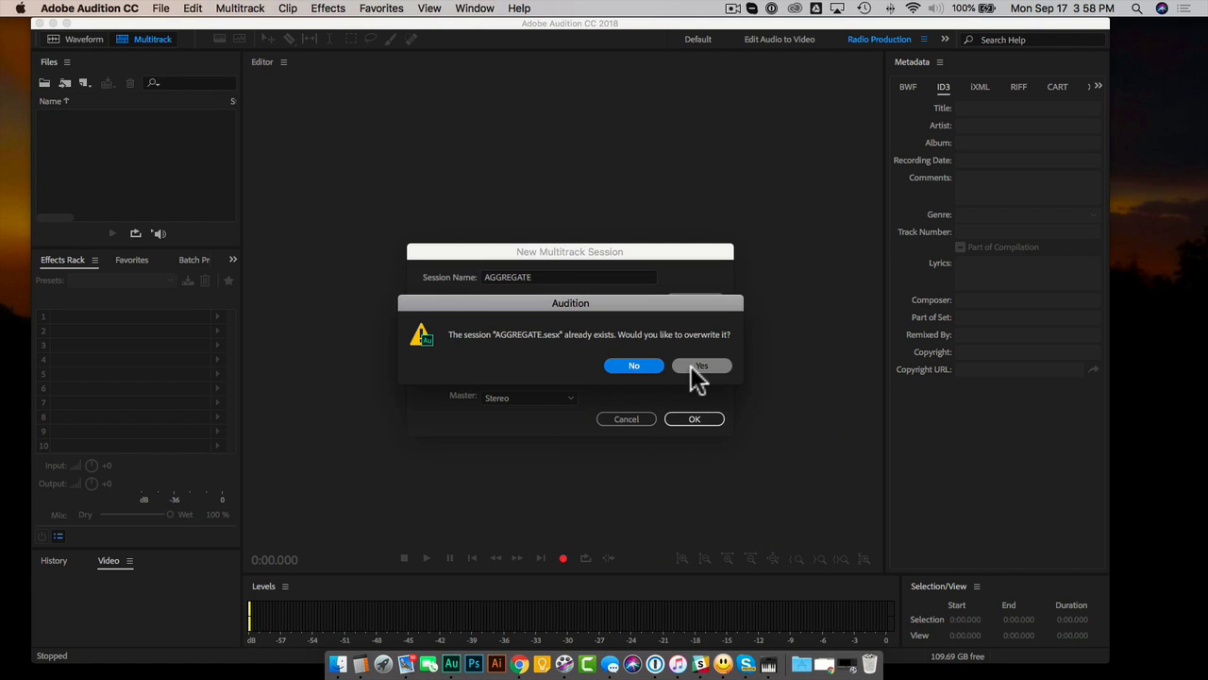
{"action": "left_click", "coordinate": [692, 365]}
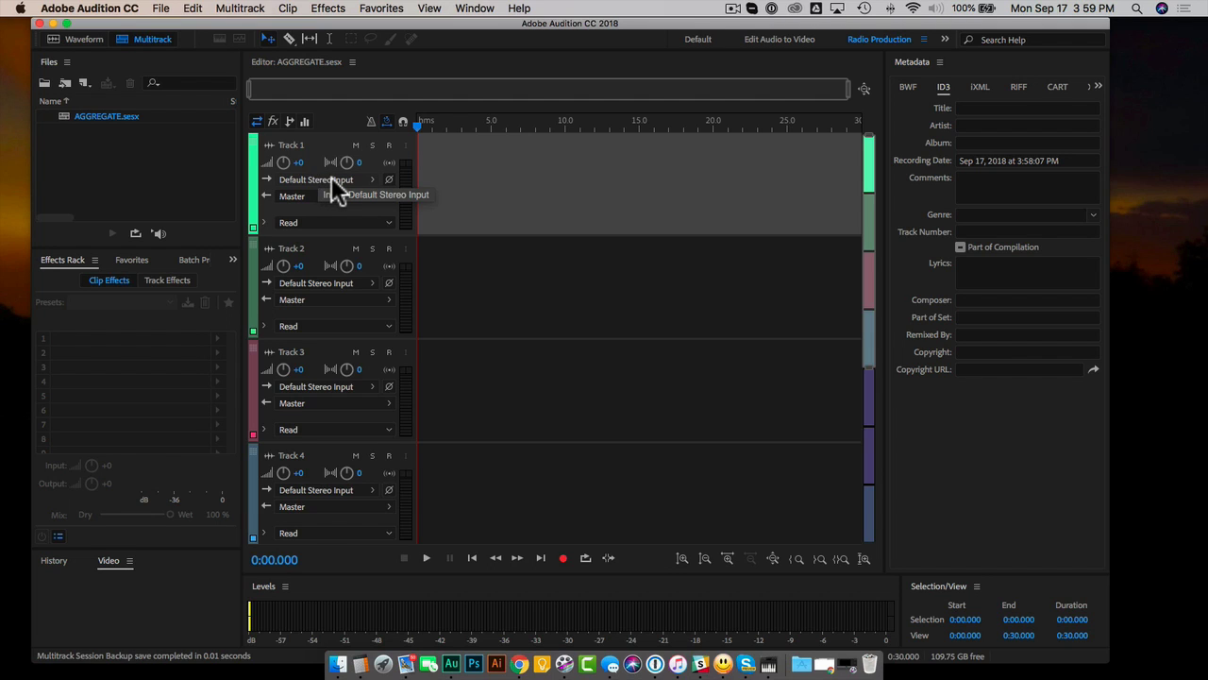
{"action": "left_click", "coordinate": [271, 122]}
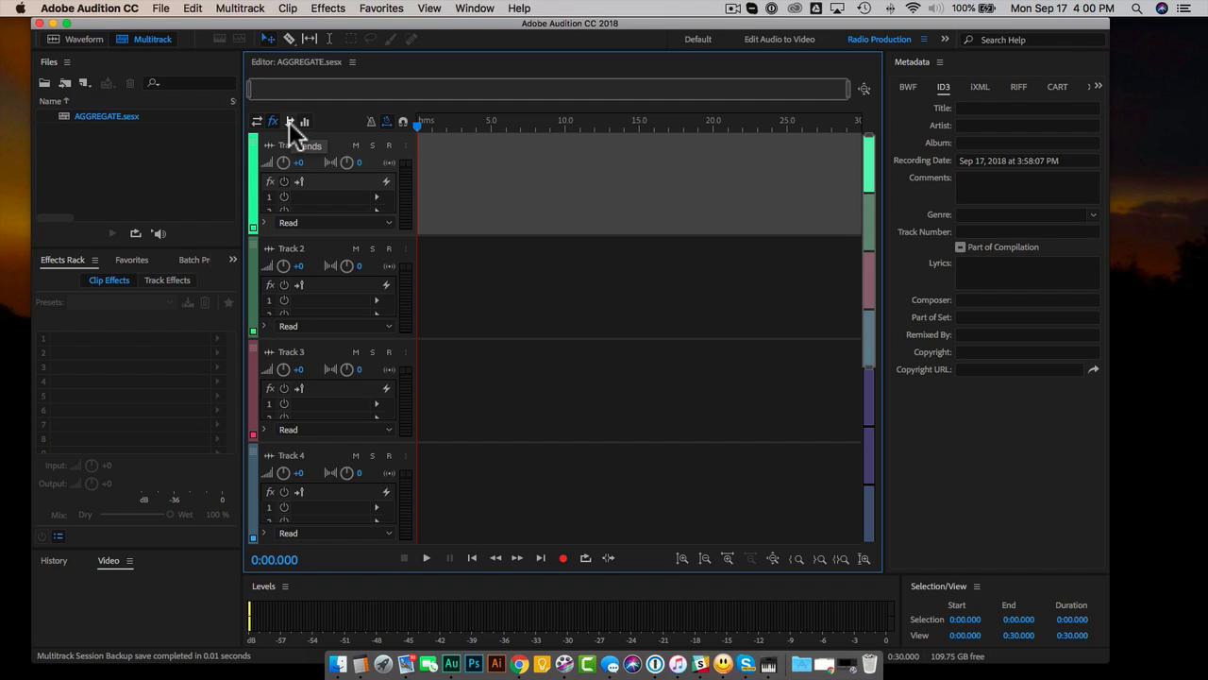
{"action": "left_click", "coordinate": [289, 122]}
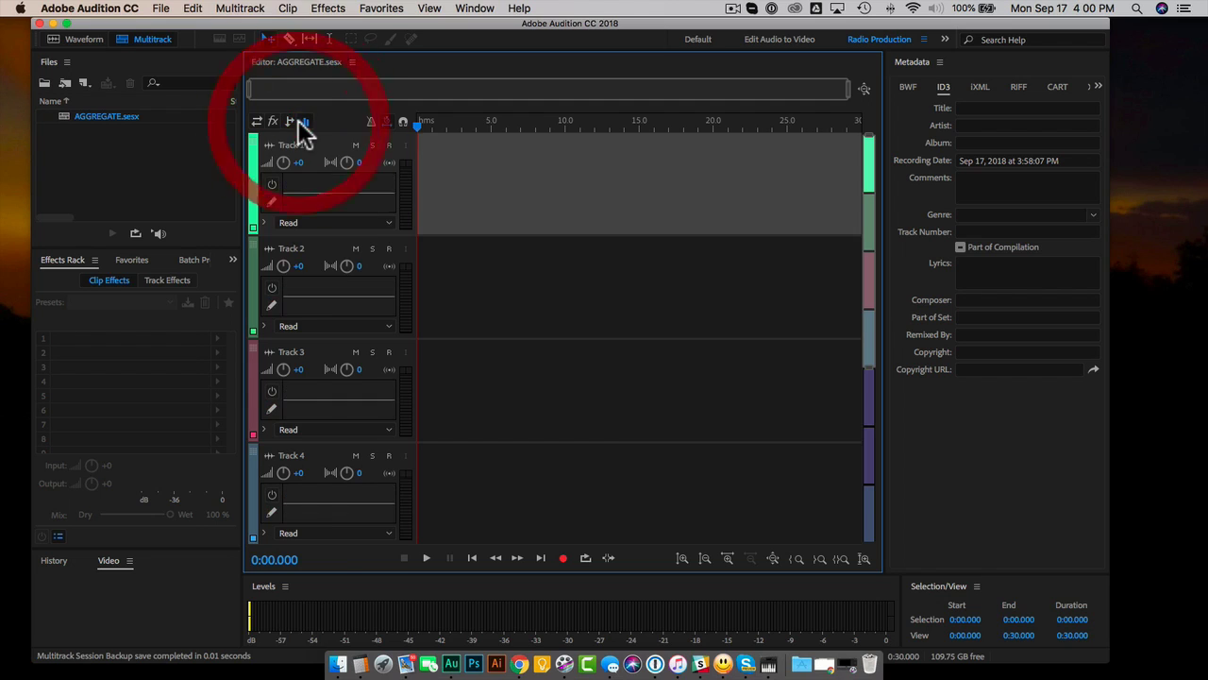
{"action": "left_click", "coordinate": [257, 121]}
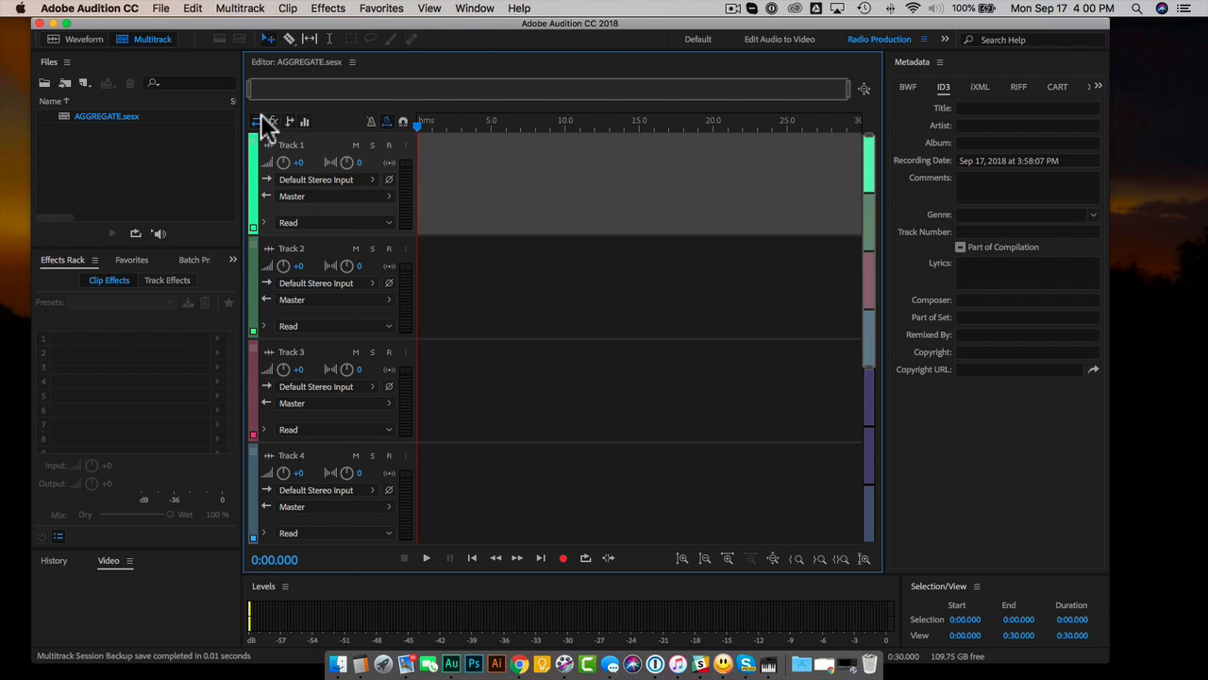
Step: Review the default input options in Audio Hardware preferences, leaving them unchanged
{"action": "left_click", "coordinate": [346, 178]}
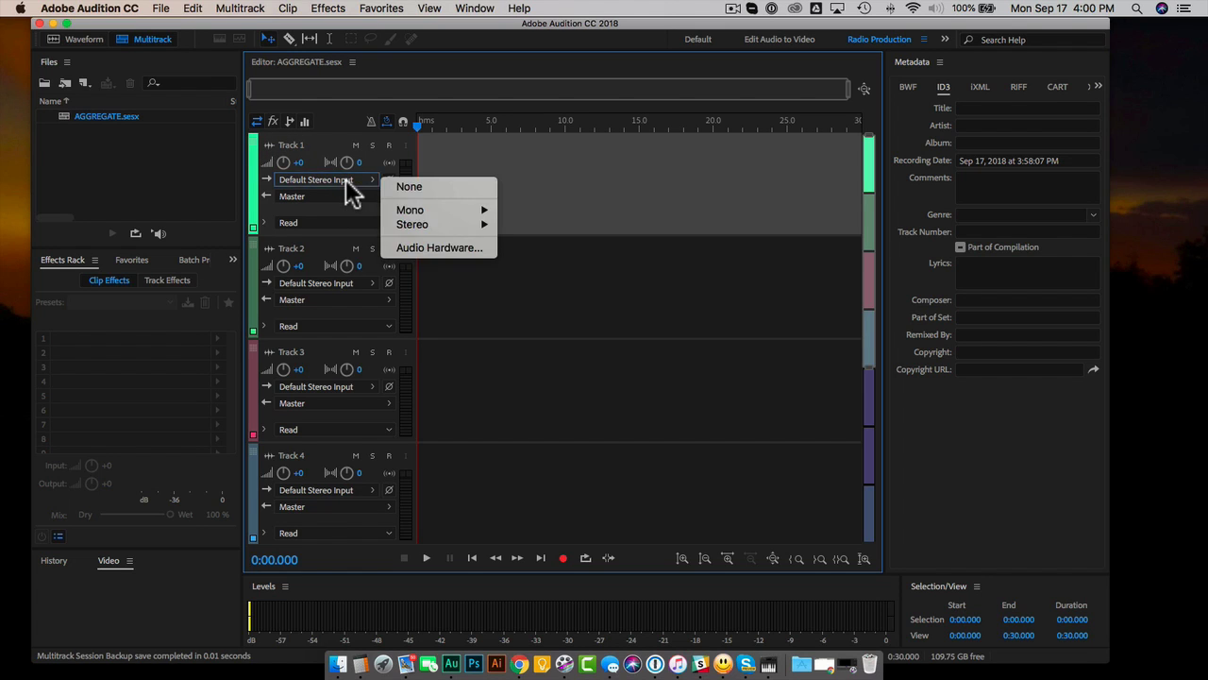
{"action": "left_click", "coordinate": [421, 247]}
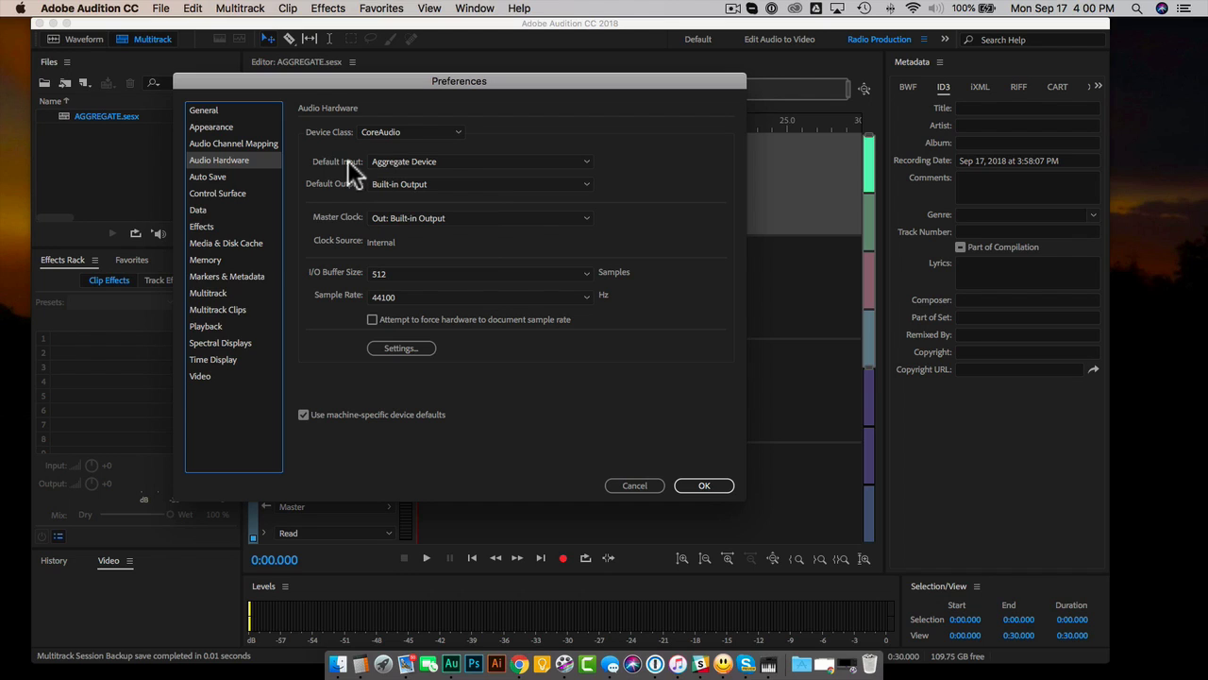
{"action": "left_click", "coordinate": [446, 163]}
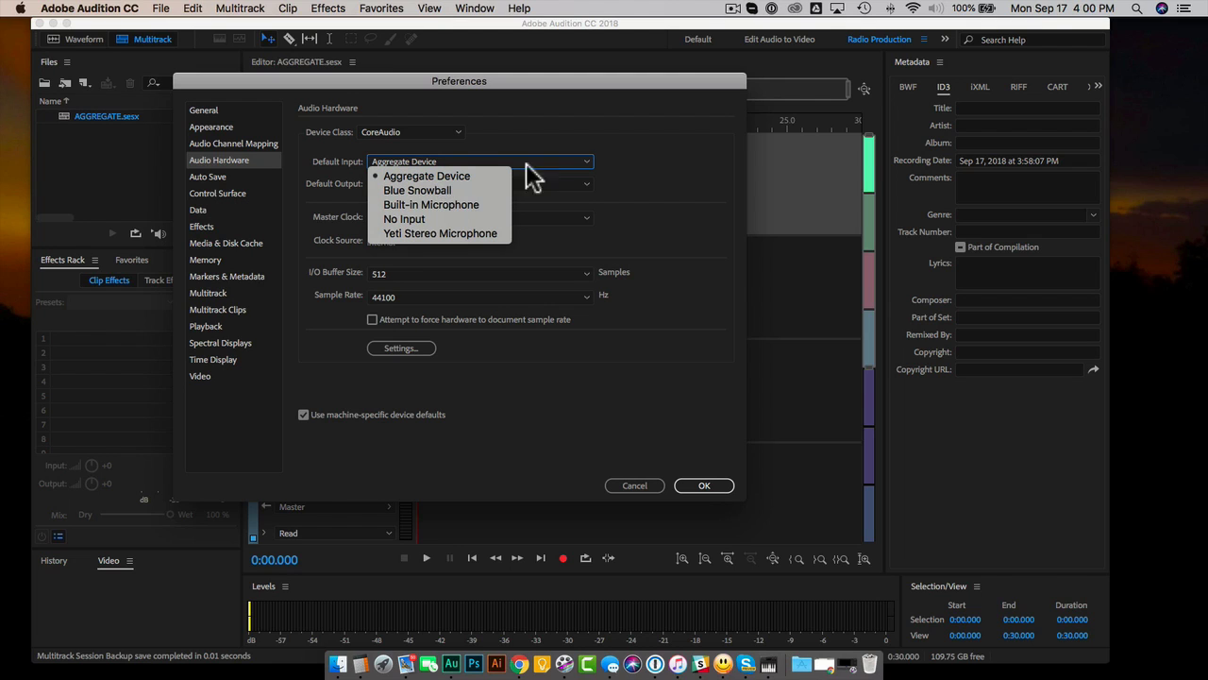
{"action": "left_click", "coordinate": [654, 141]}
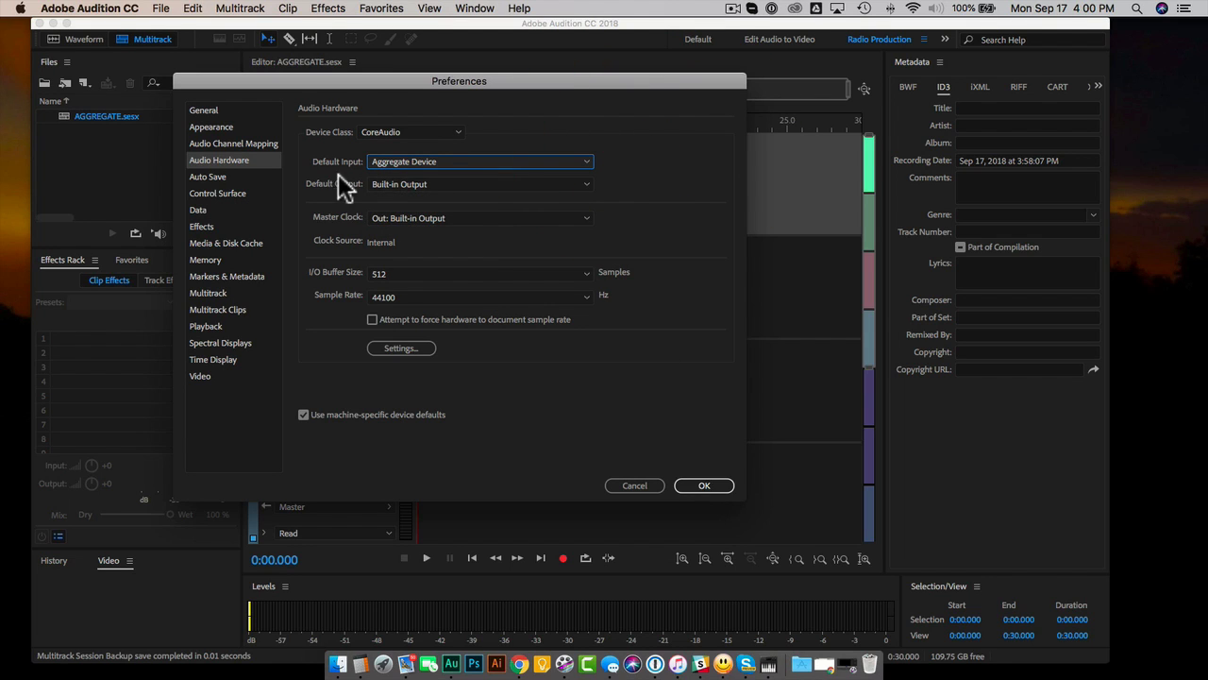
{"action": "left_click", "coordinate": [404, 160]}
{"action": "left_click", "coordinate": [652, 178]}
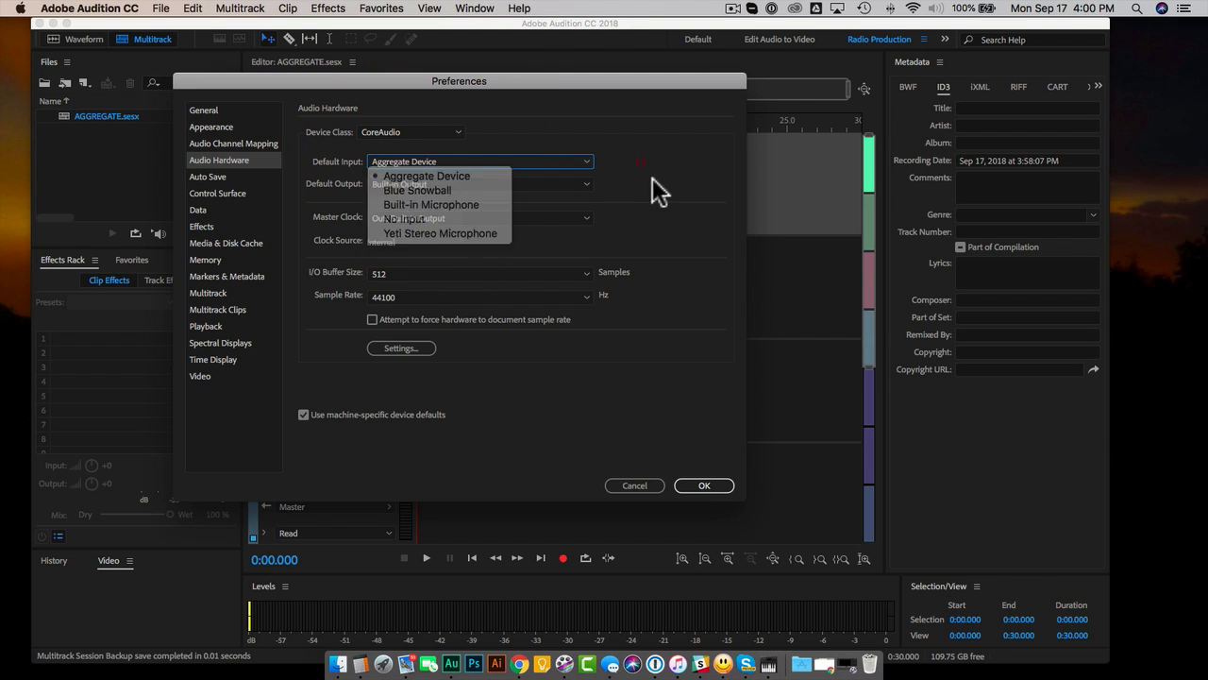
{"action": "left_click", "coordinate": [707, 485]}
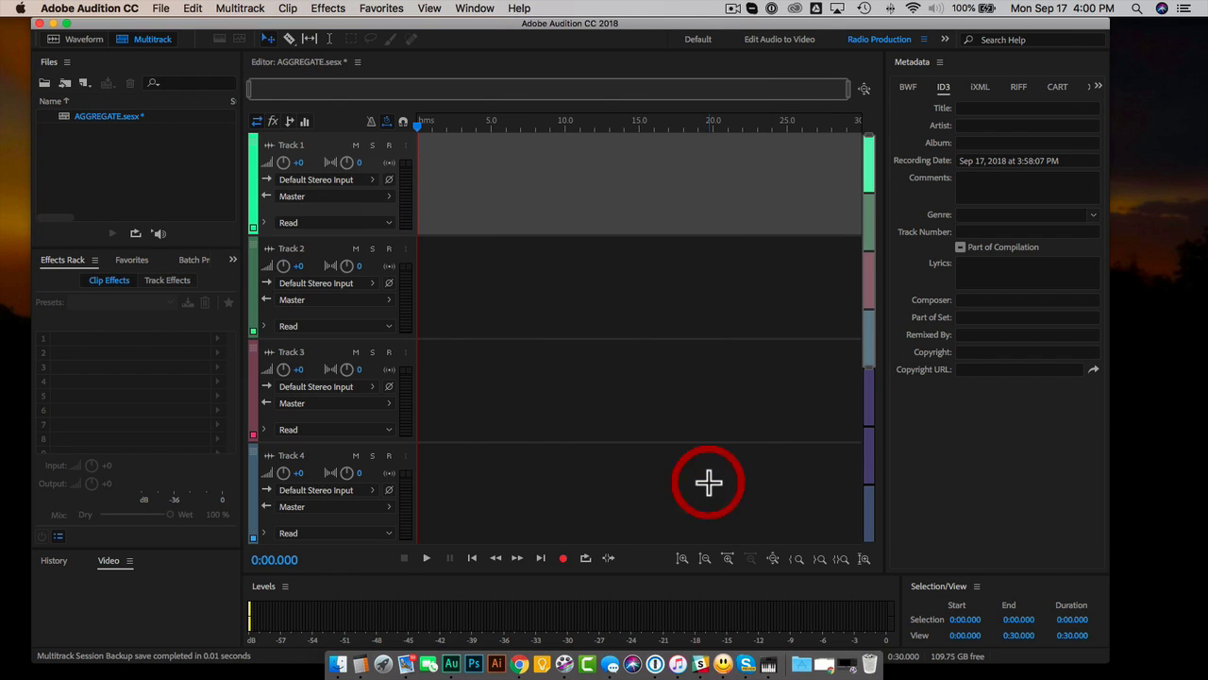
Step: Set Track 1 input to Mono [01M] Yeti Front Left and Track 2 to [03M] Blue Snowball
{"action": "left_click", "coordinate": [313, 178]}
{"action": "mouse_move", "coordinate": [407, 210]}
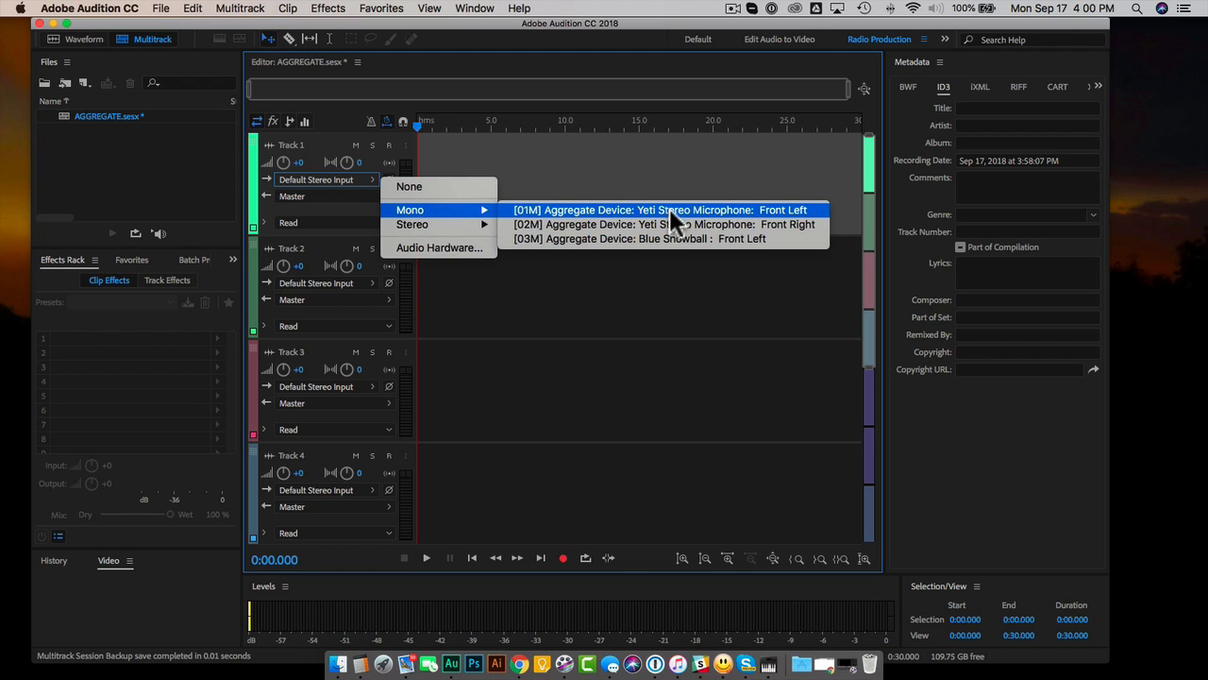
{"action": "left_click", "coordinate": [533, 209]}
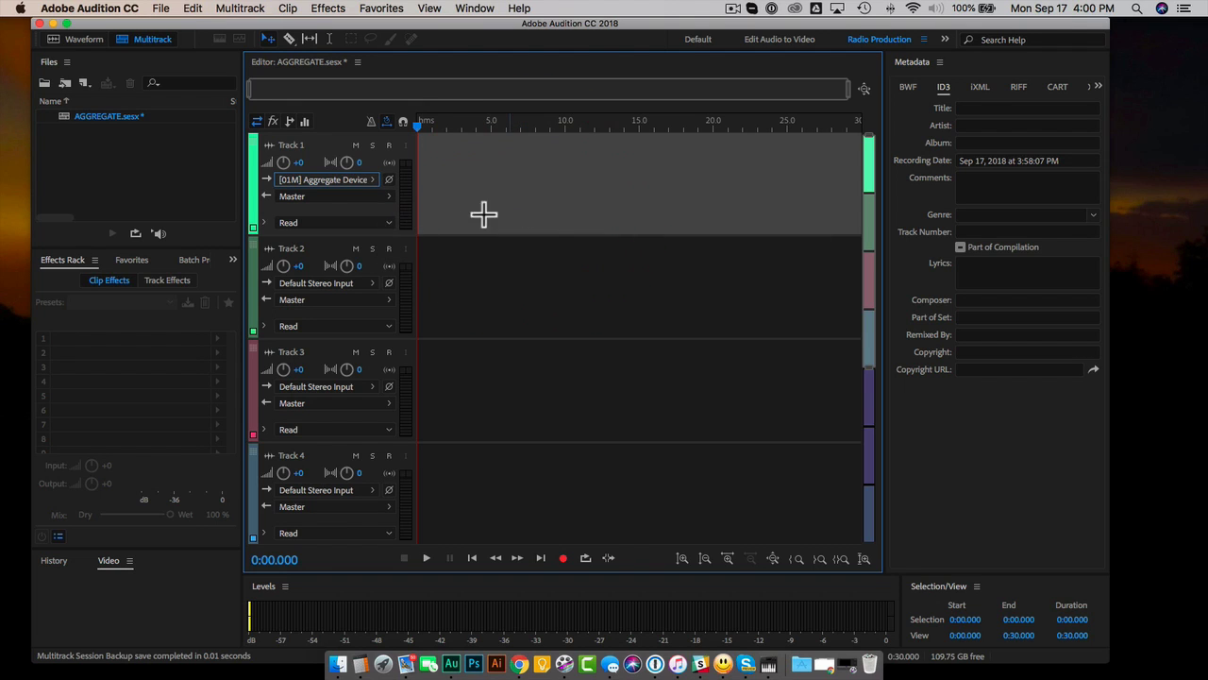
{"action": "left_click", "coordinate": [327, 284]}
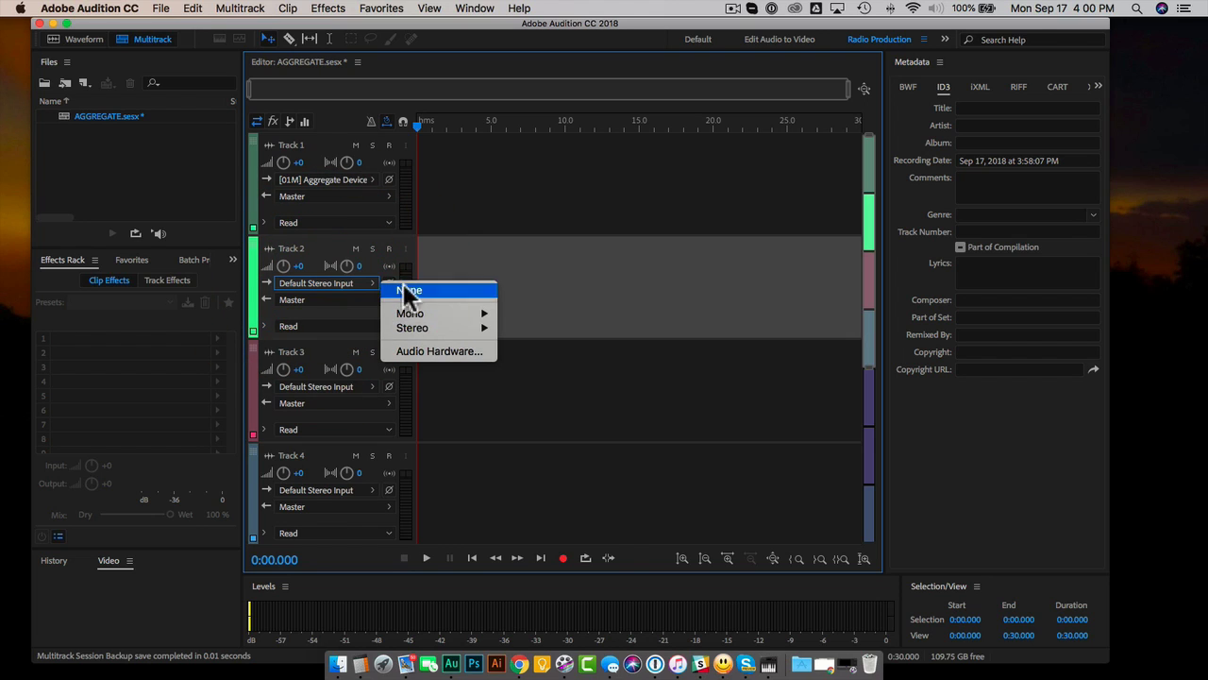
{"action": "mouse_move", "coordinate": [418, 323]}
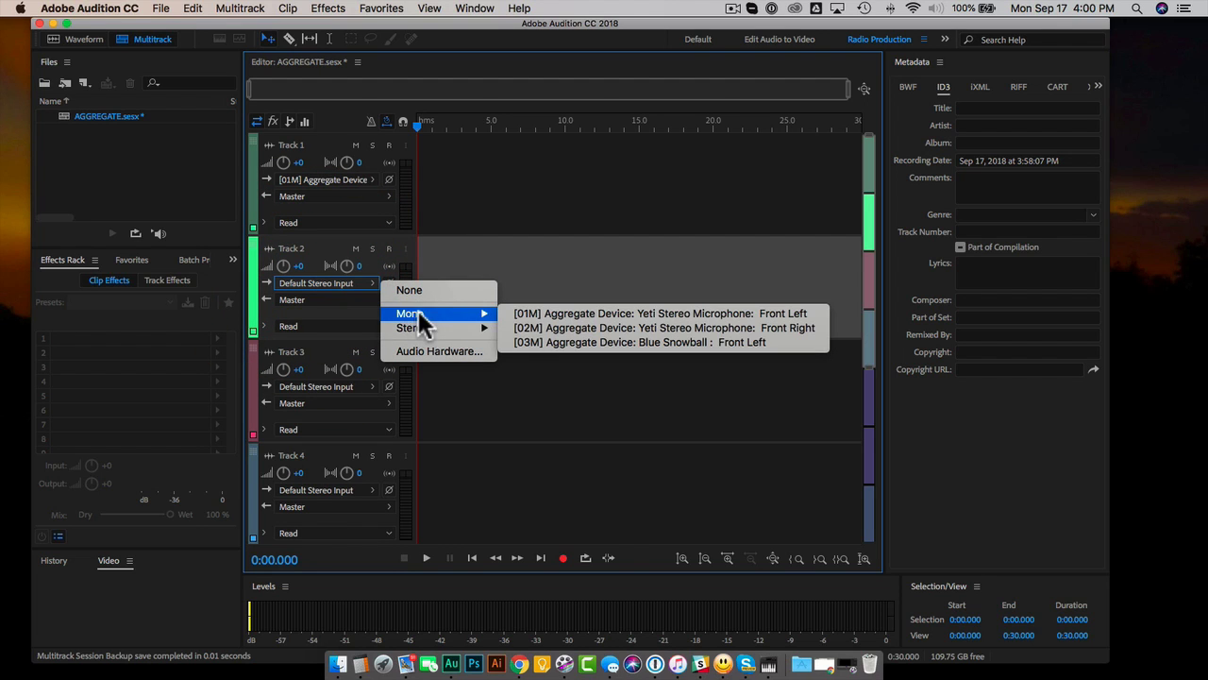
{"action": "left_click", "coordinate": [593, 341]}
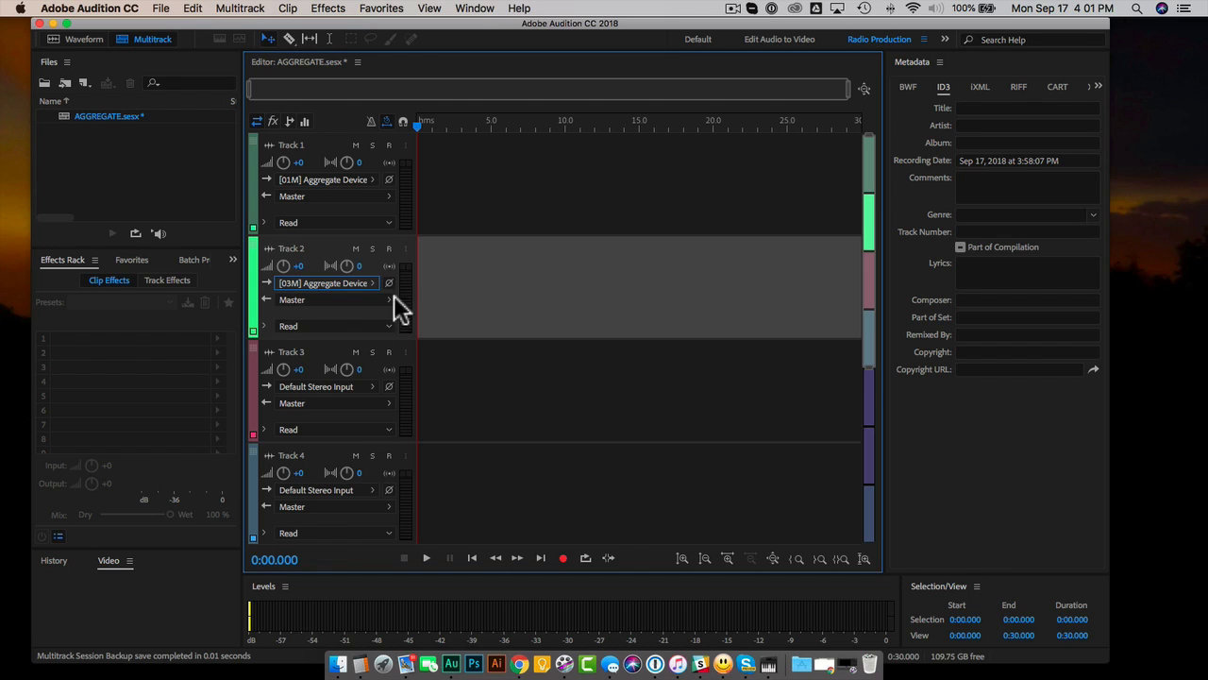
{"action": "left_click", "coordinate": [266, 179]}
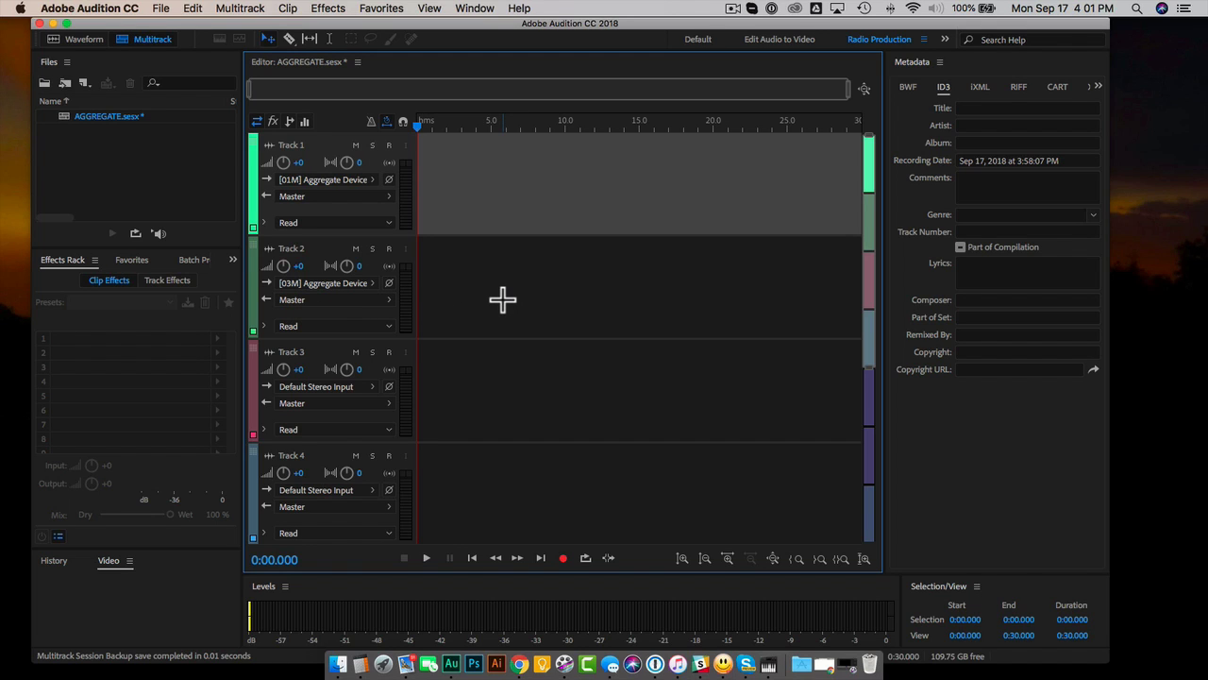
Step: Turn on the R (Arm for Record) buttons for Track 1 and Track 2
{"action": "left_click", "coordinate": [387, 144]}
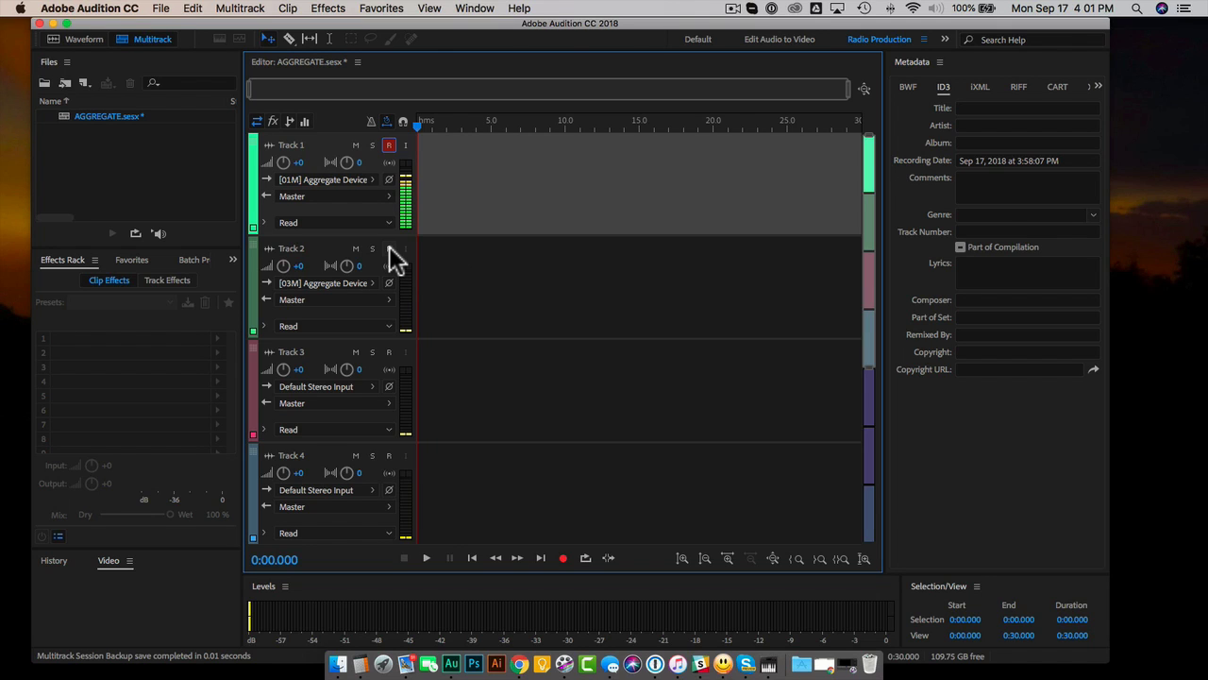
{"action": "left_click", "coordinate": [388, 146]}
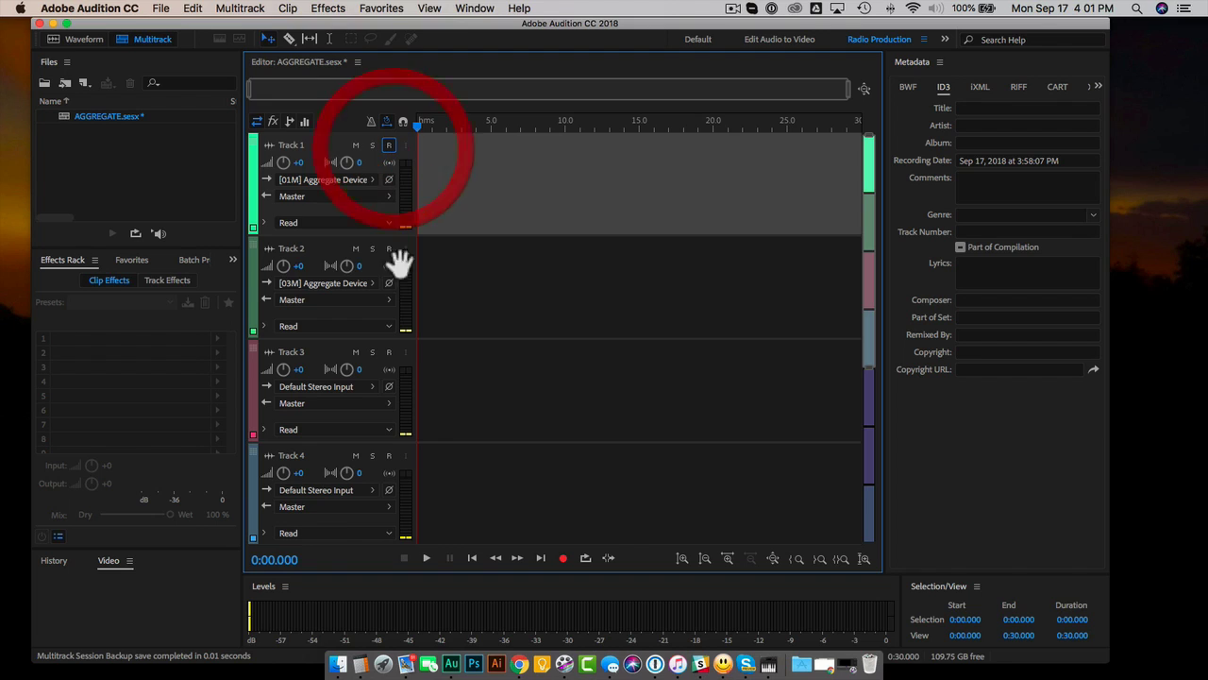
{"action": "left_click", "coordinate": [389, 249]}
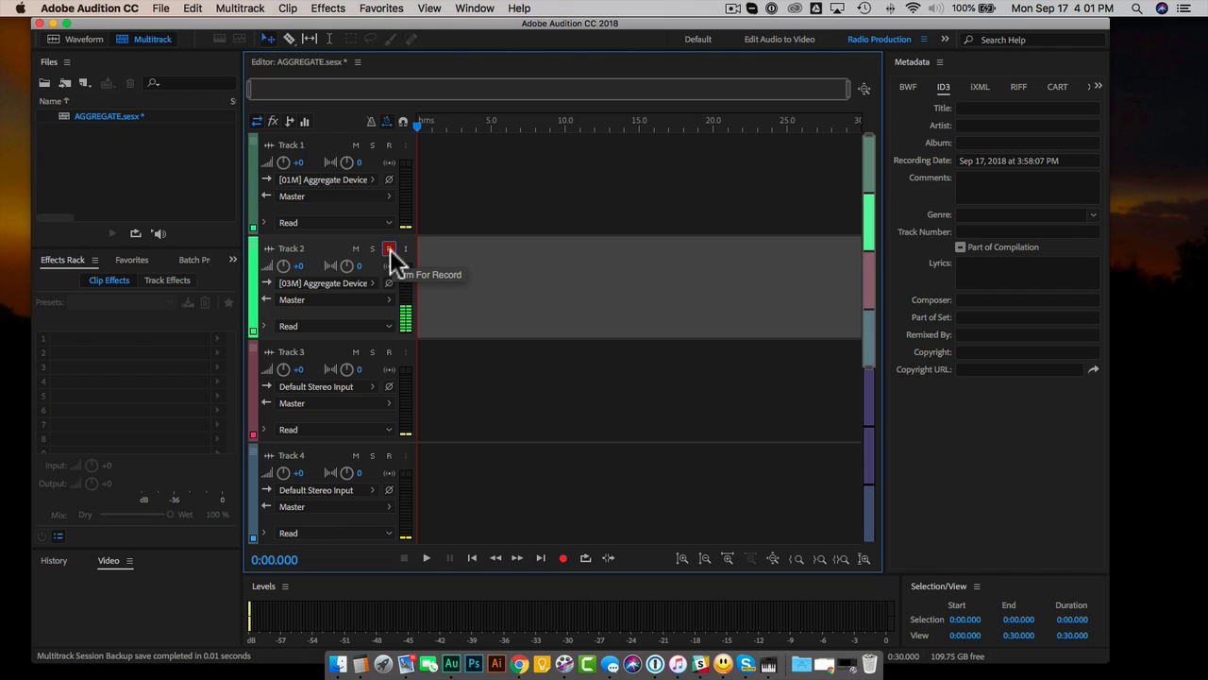
{"action": "left_click", "coordinate": [388, 144]}
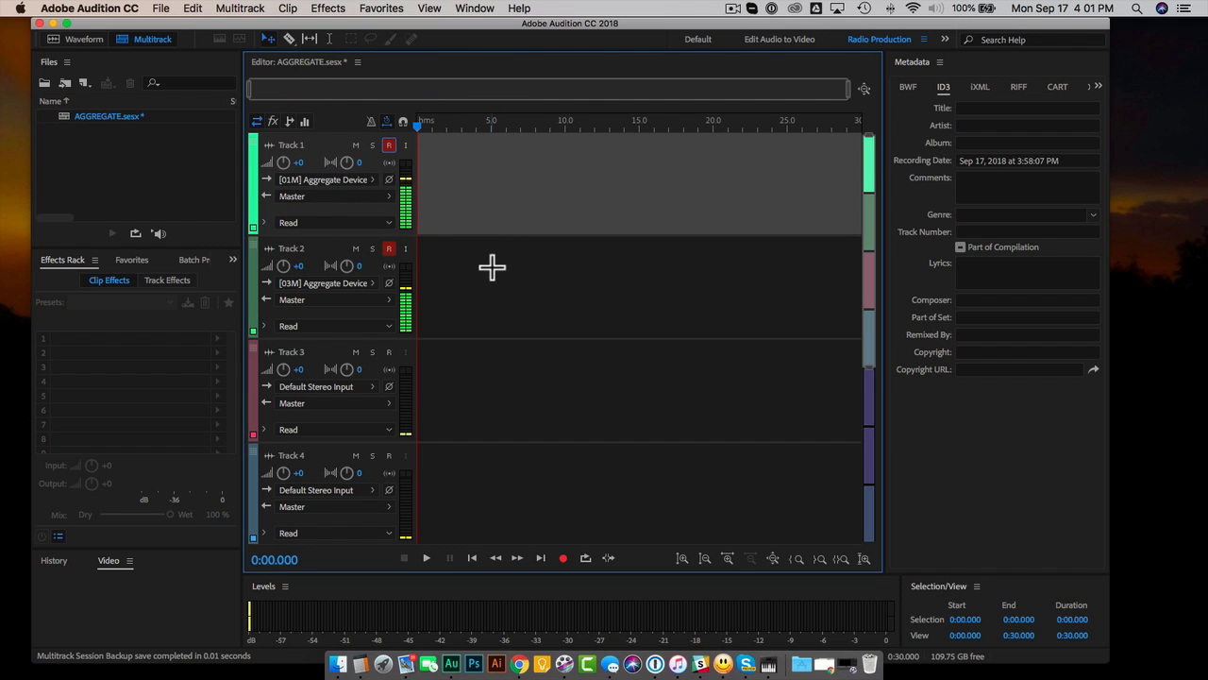
Step: Record about 54 seconds on both armed tracks, then stop recording
{"action": "left_click", "coordinate": [564, 557]}
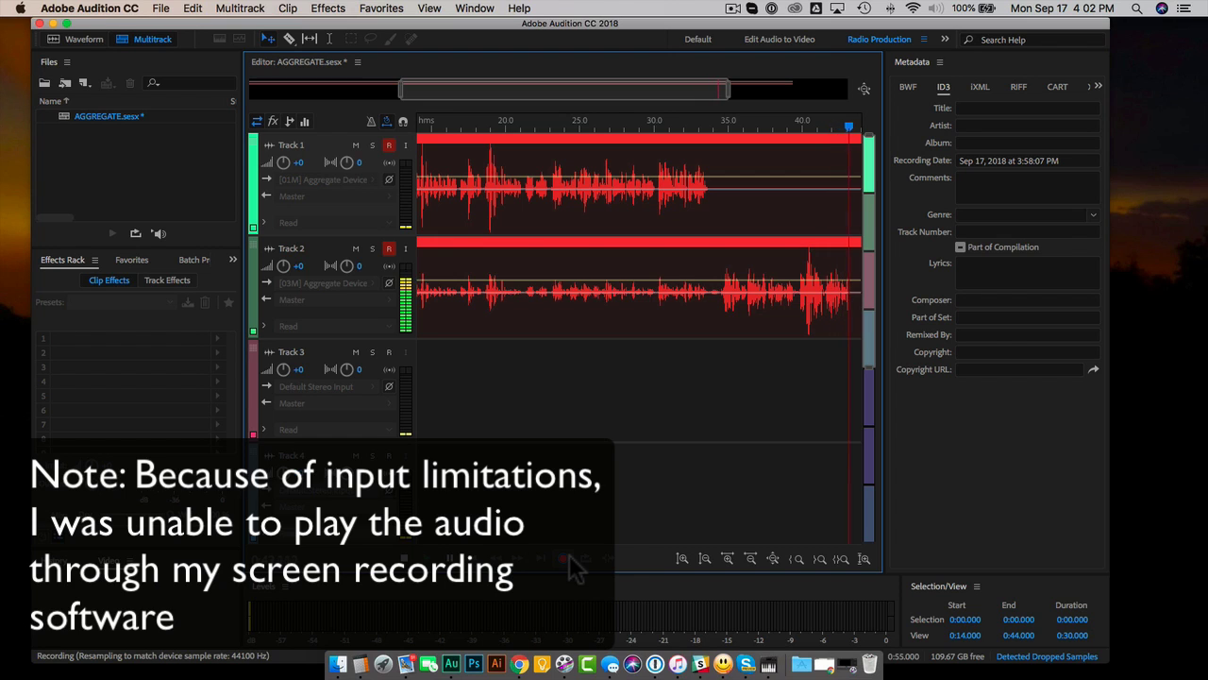
{"action": "left_click", "coordinate": [569, 554]}
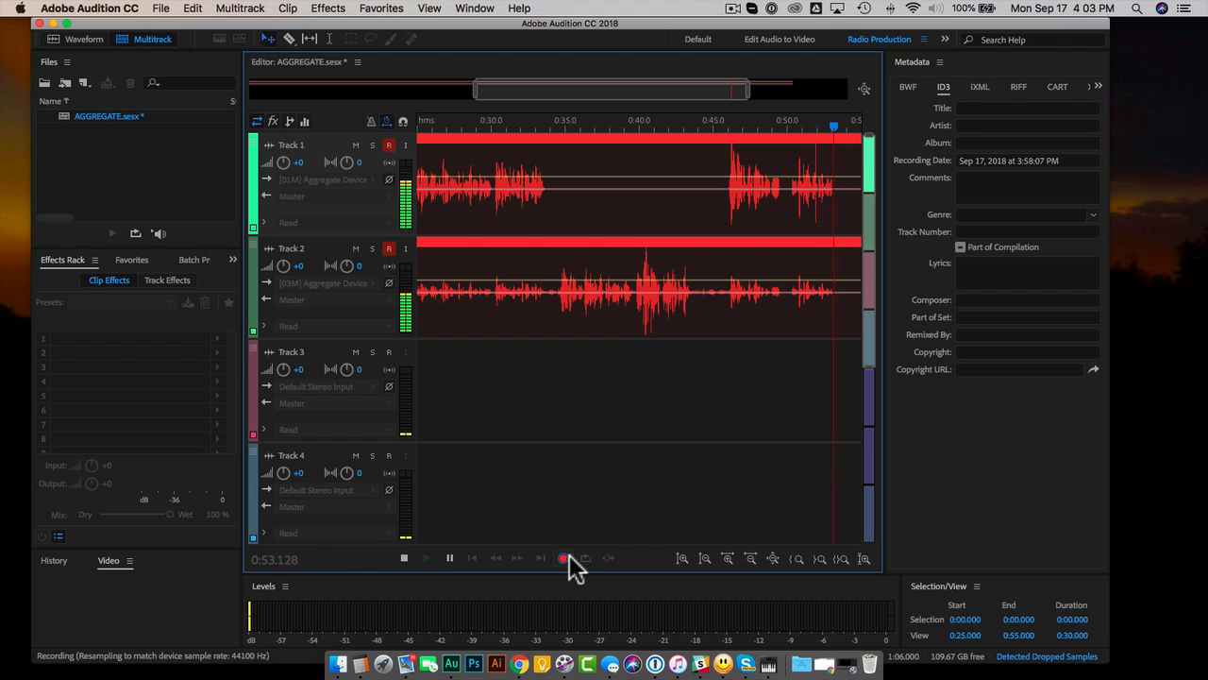
{"action": "left_click", "coordinate": [404, 557]}
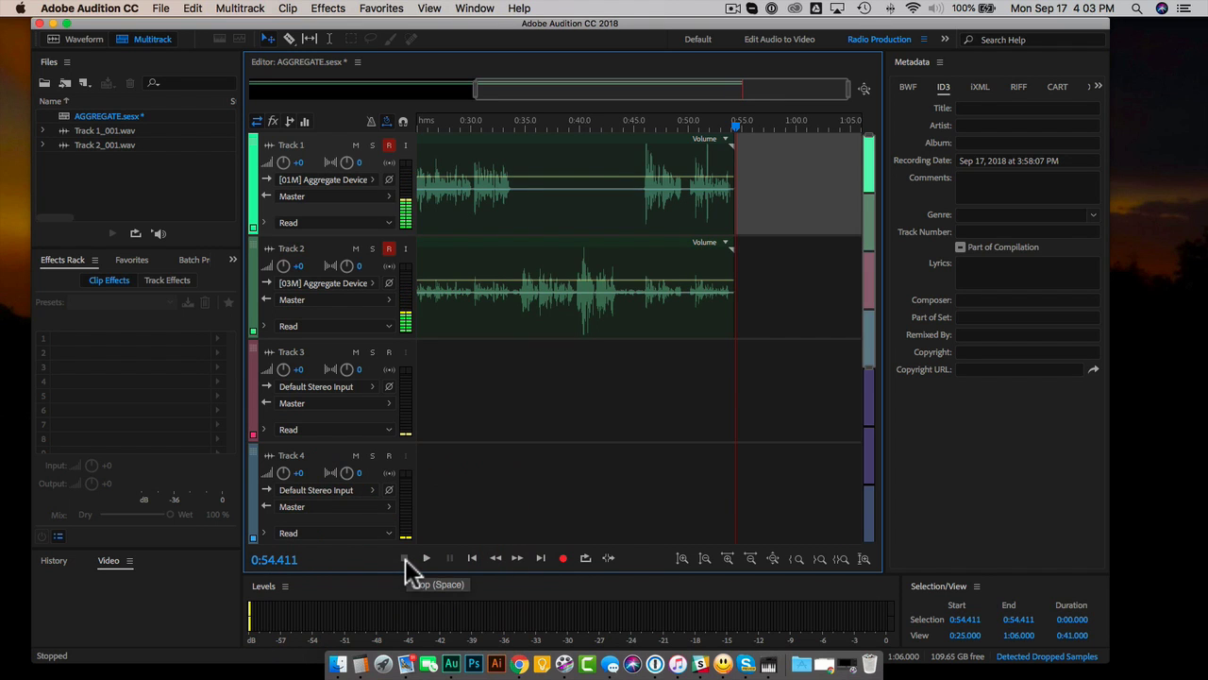
Step: Type BLUE YETI as Track 1's name and SNOWBALL as Track 2's name
{"action": "scroll", "coordinate": [702, 202], "scroll_direction": "left", "scroll_amount": 10}
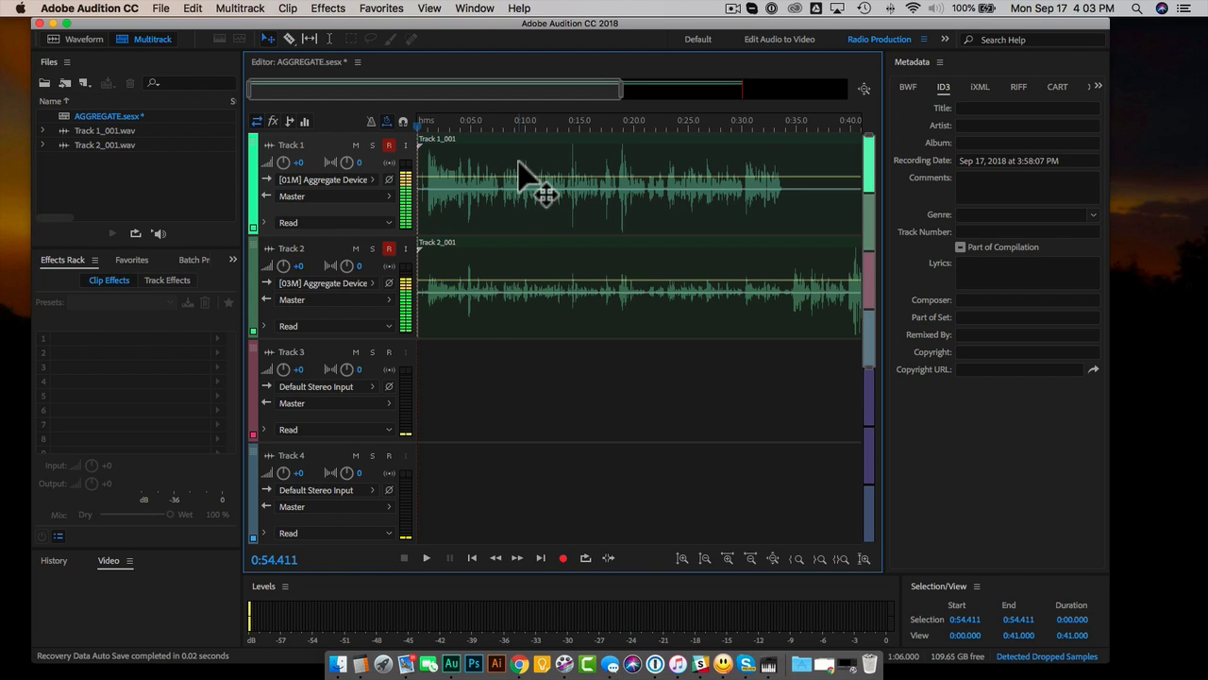
{"action": "left_click", "coordinate": [302, 142]}
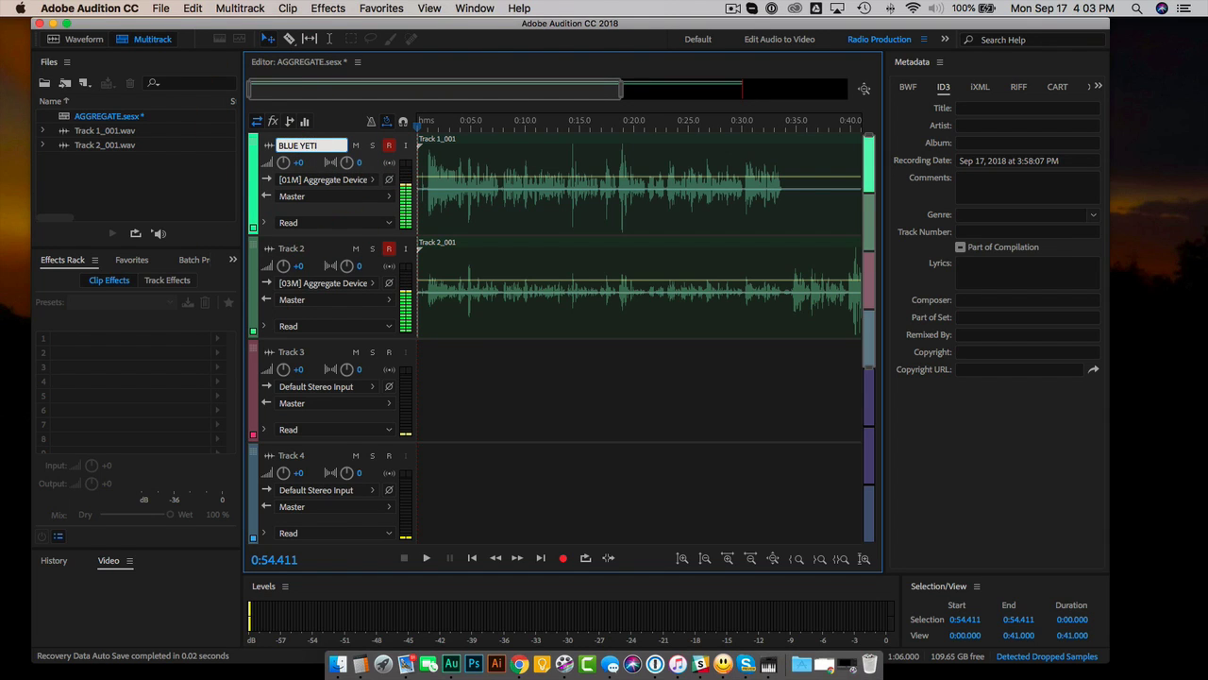
{"action": "left_click", "coordinate": [293, 248]}
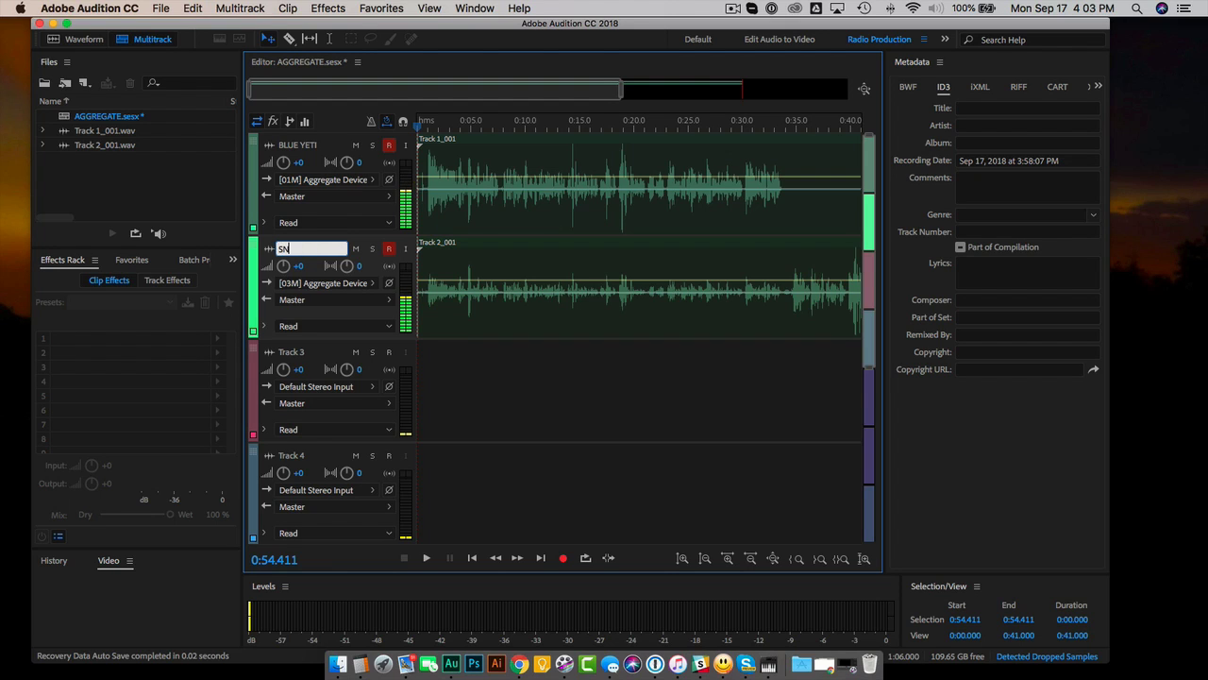
{"action": "type", "text": "SNOWBALL"}
{"action": "key", "text": "Return"}
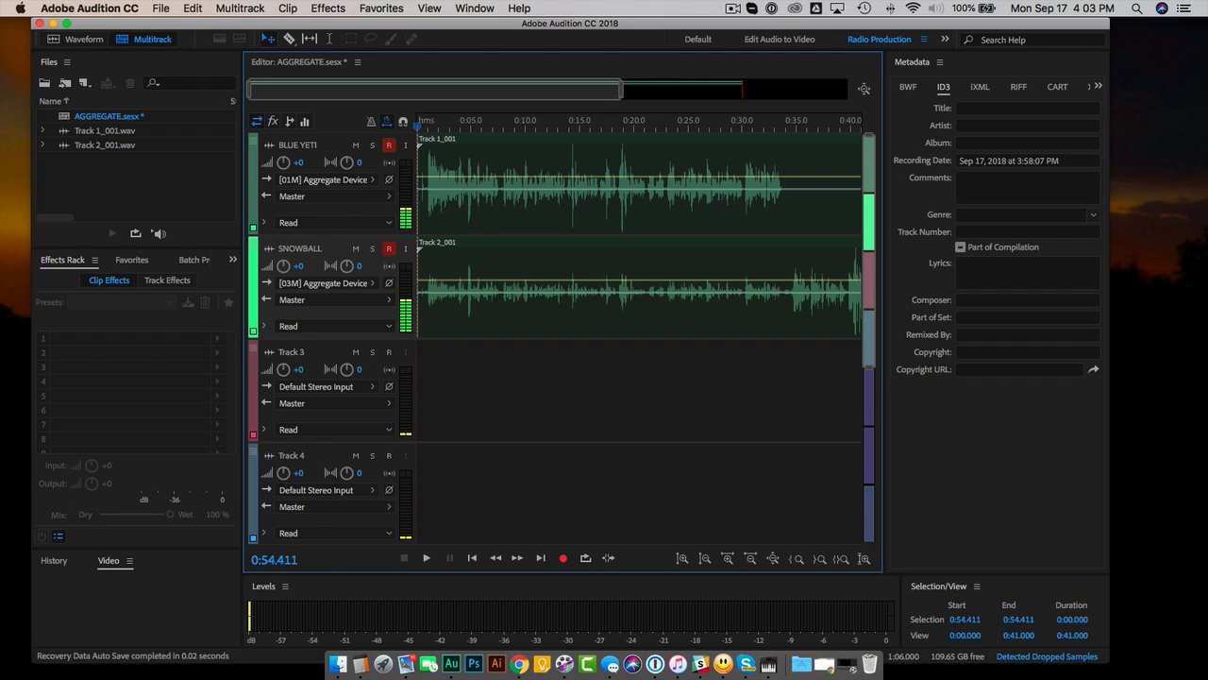
Step: Change the SNOWBALL track colour to blue (cyan, hue 187) in Track Color
{"action": "left_click", "coordinate": [250, 335]}
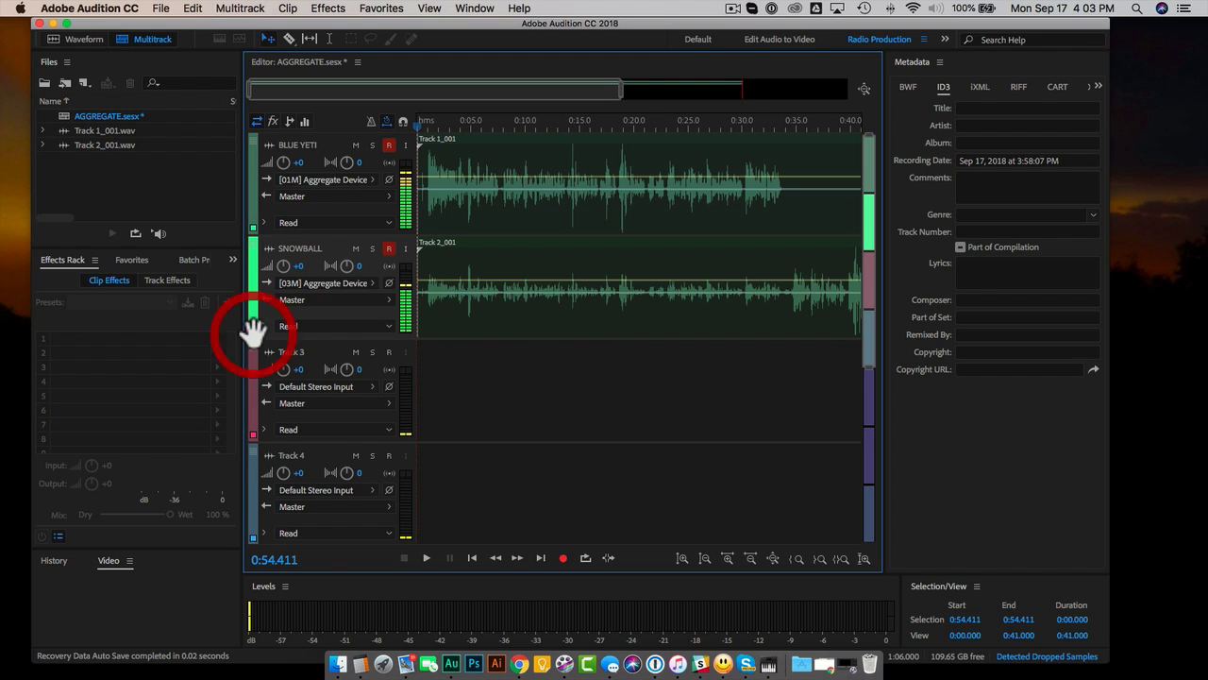
{"action": "left_click", "coordinate": [524, 348]}
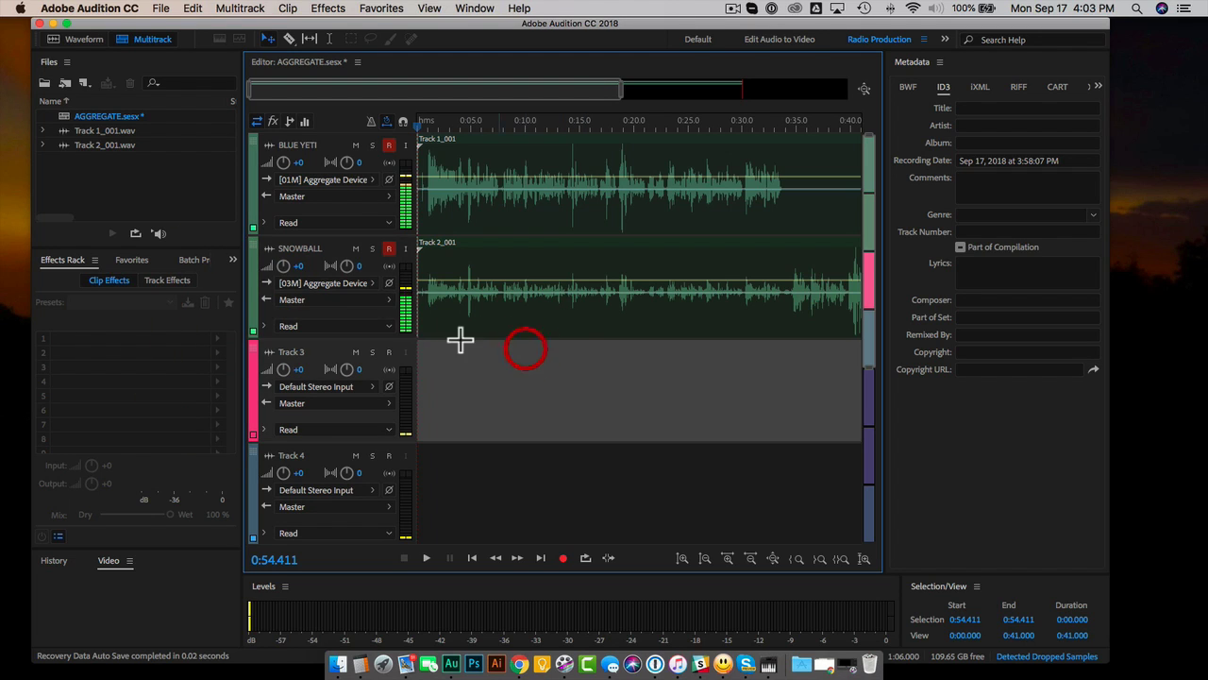
{"action": "left_click", "coordinate": [254, 328]}
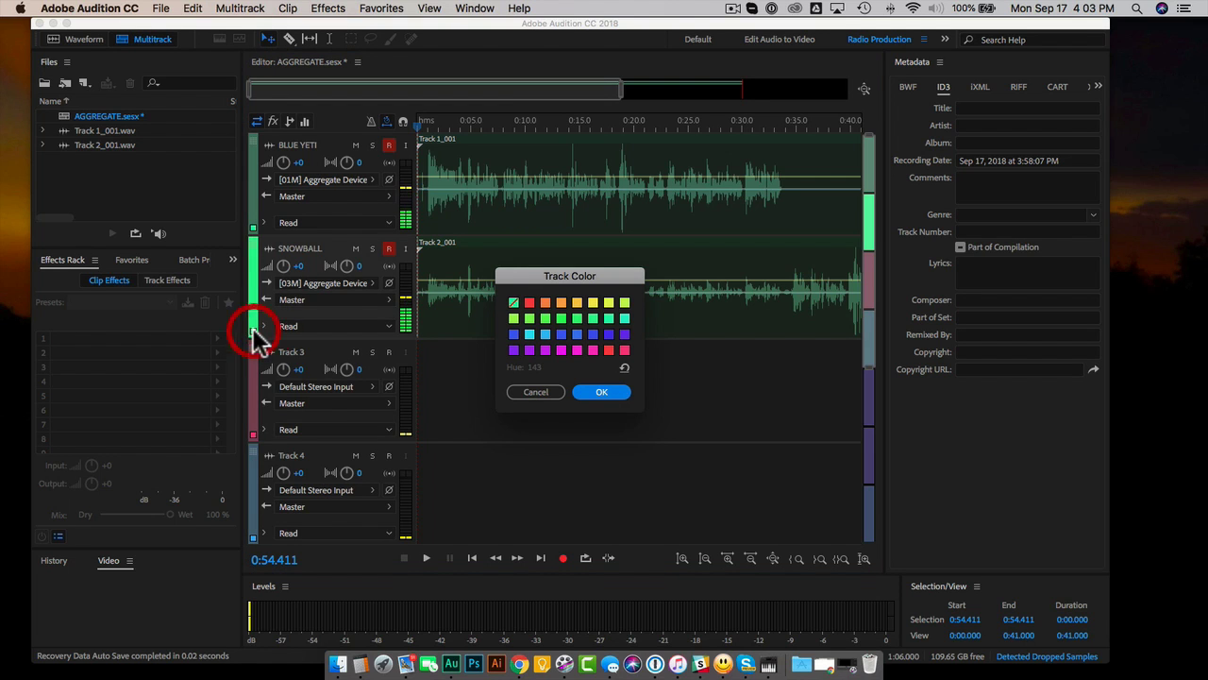
{"action": "left_click", "coordinate": [609, 303]}
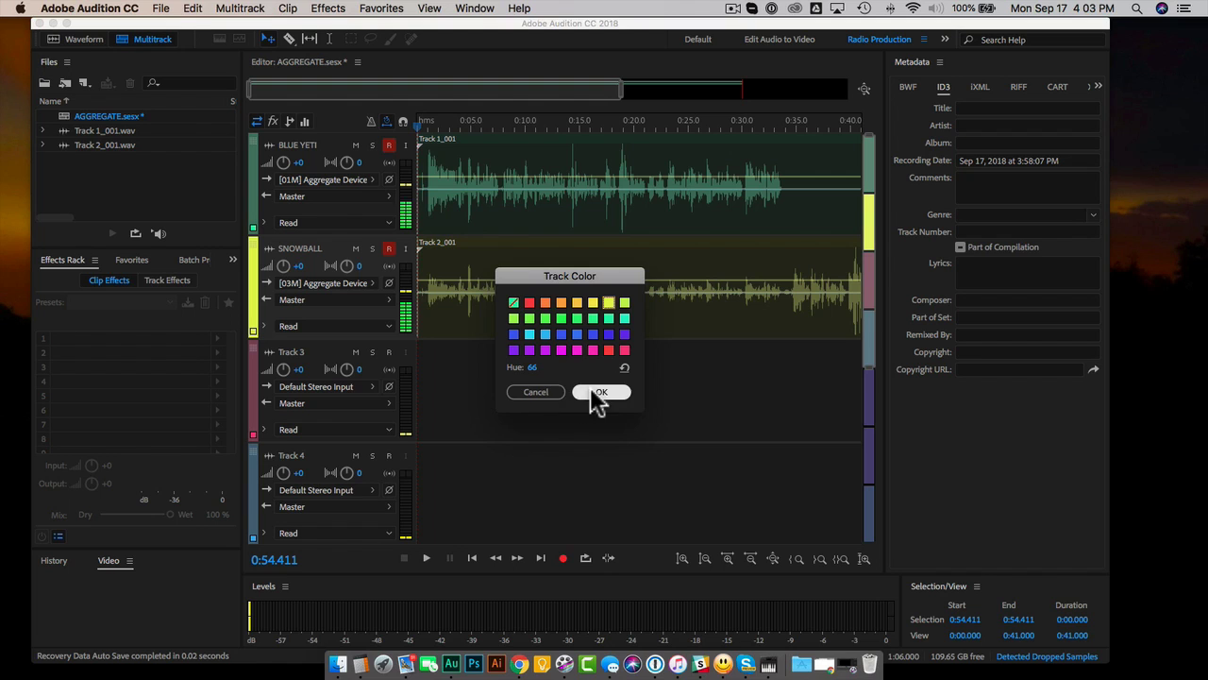
{"action": "left_click", "coordinate": [590, 388]}
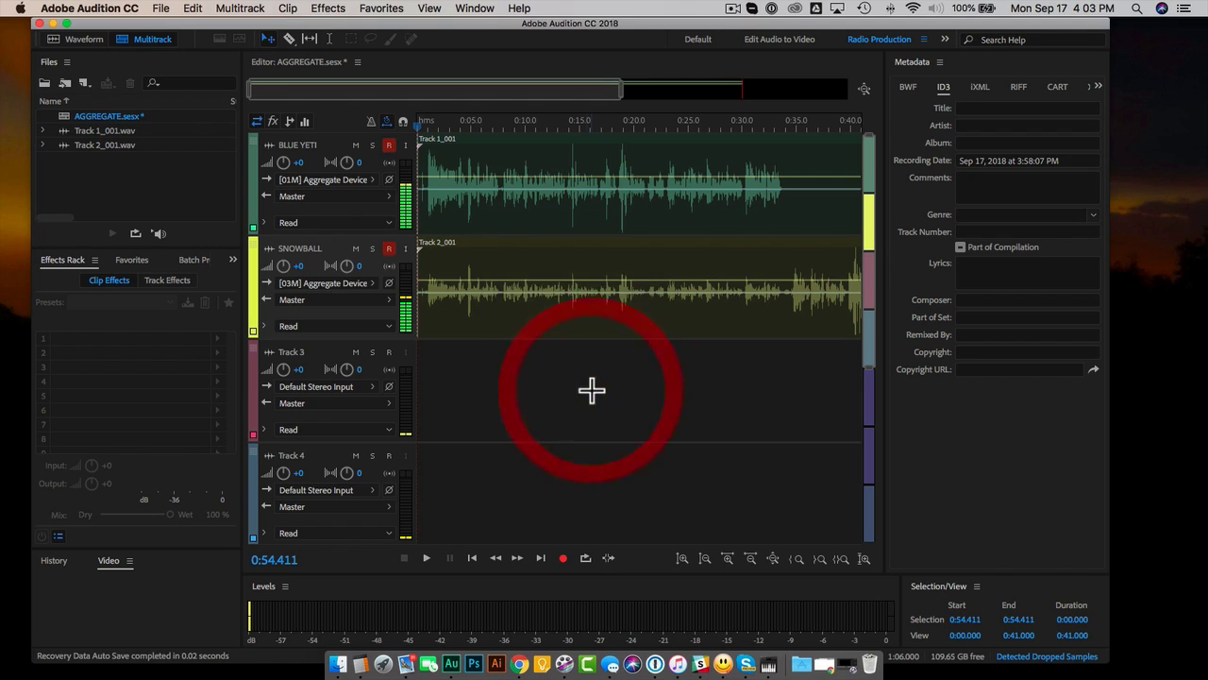
{"action": "left_click", "coordinate": [253, 330]}
{"action": "left_click", "coordinate": [529, 334]}
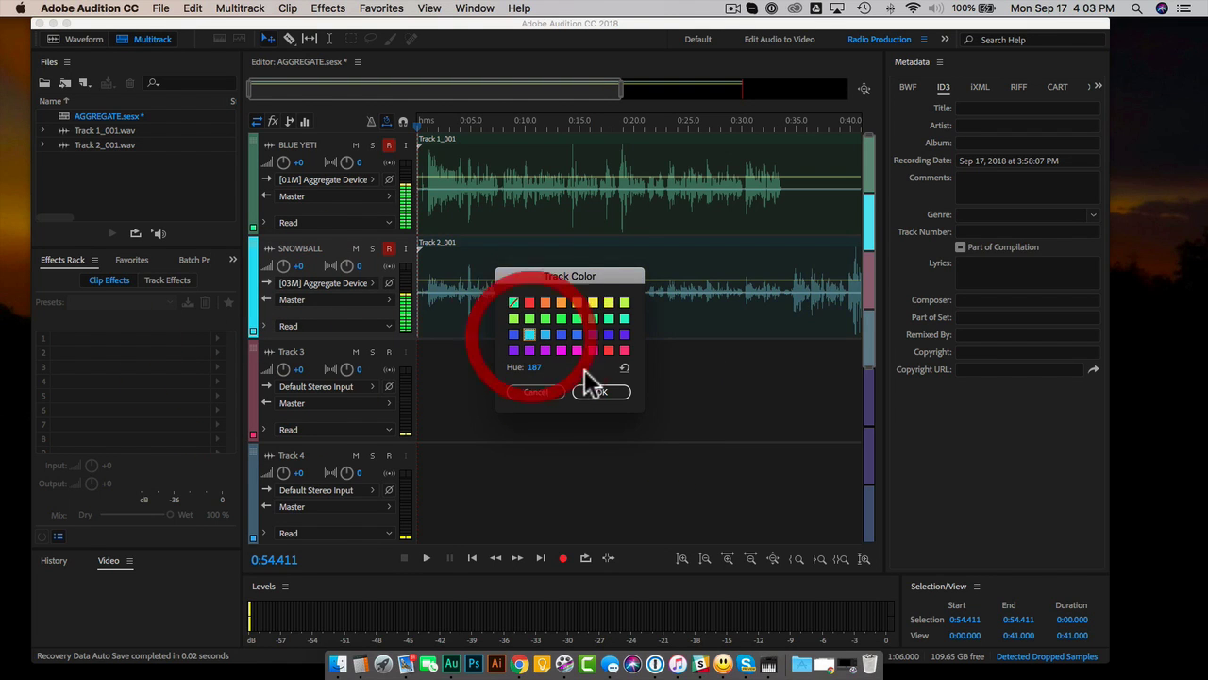
{"action": "left_click", "coordinate": [600, 391]}
{"action": "left_click", "coordinate": [551, 415]}
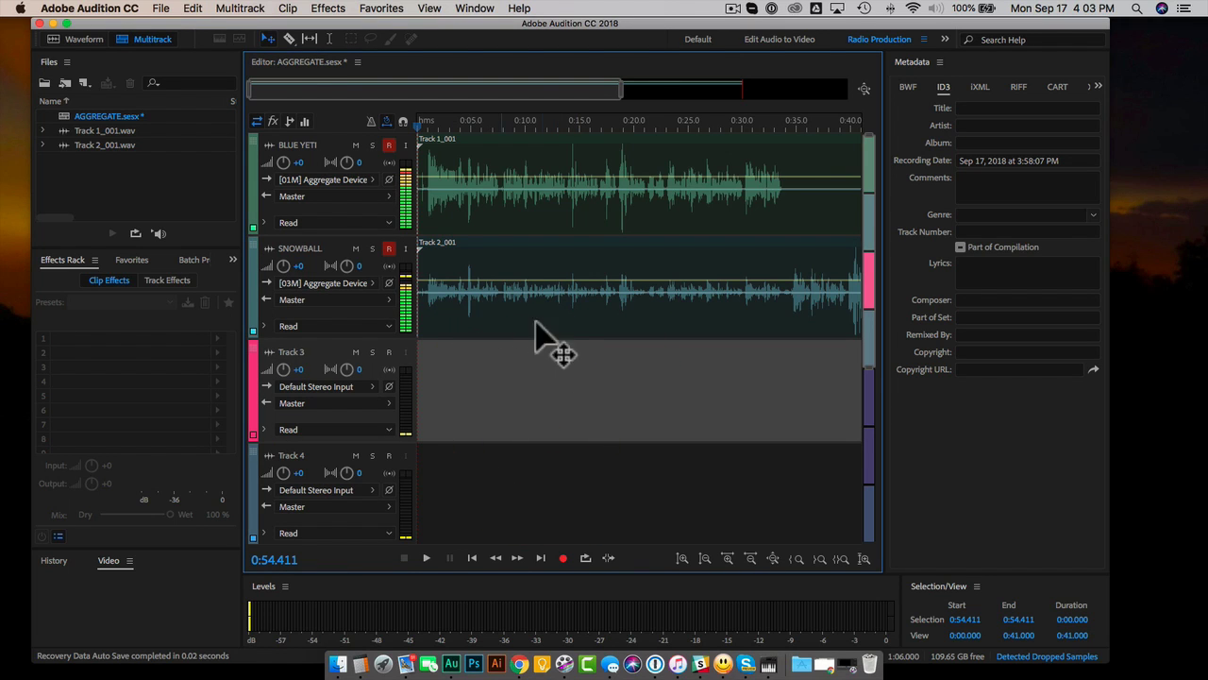
Step: Disarm both the SNOWBALL and BLUE YETI tracks from recording
{"action": "left_click", "coordinate": [564, 324]}
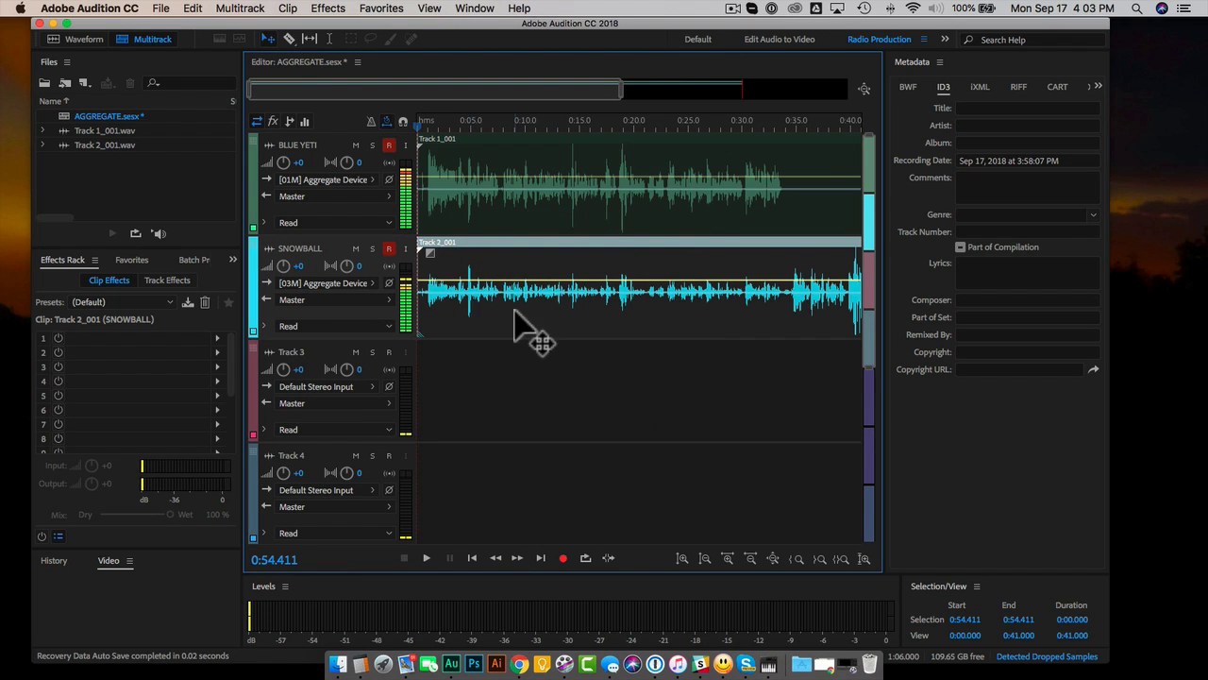
{"action": "left_click", "coordinate": [388, 248]}
{"action": "left_click", "coordinate": [388, 145]}
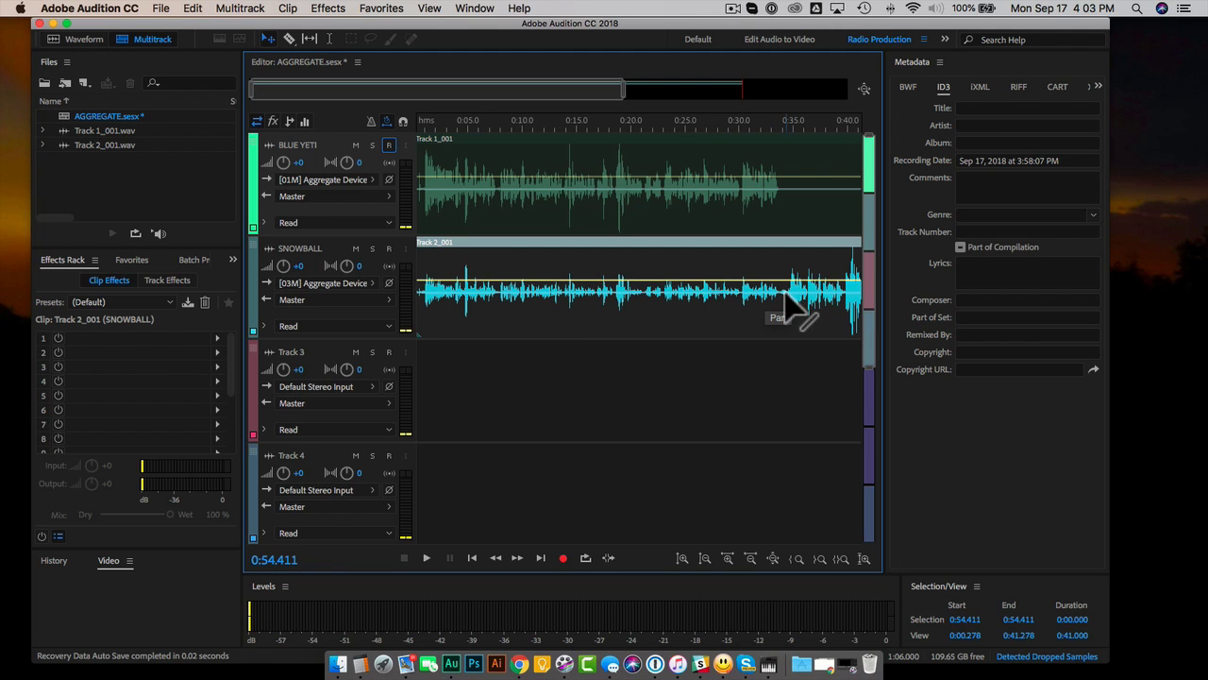
Step: Mute the BLUE YETI track and play the SNOWBALL recording from near the start
{"action": "left_click", "coordinate": [585, 179]}
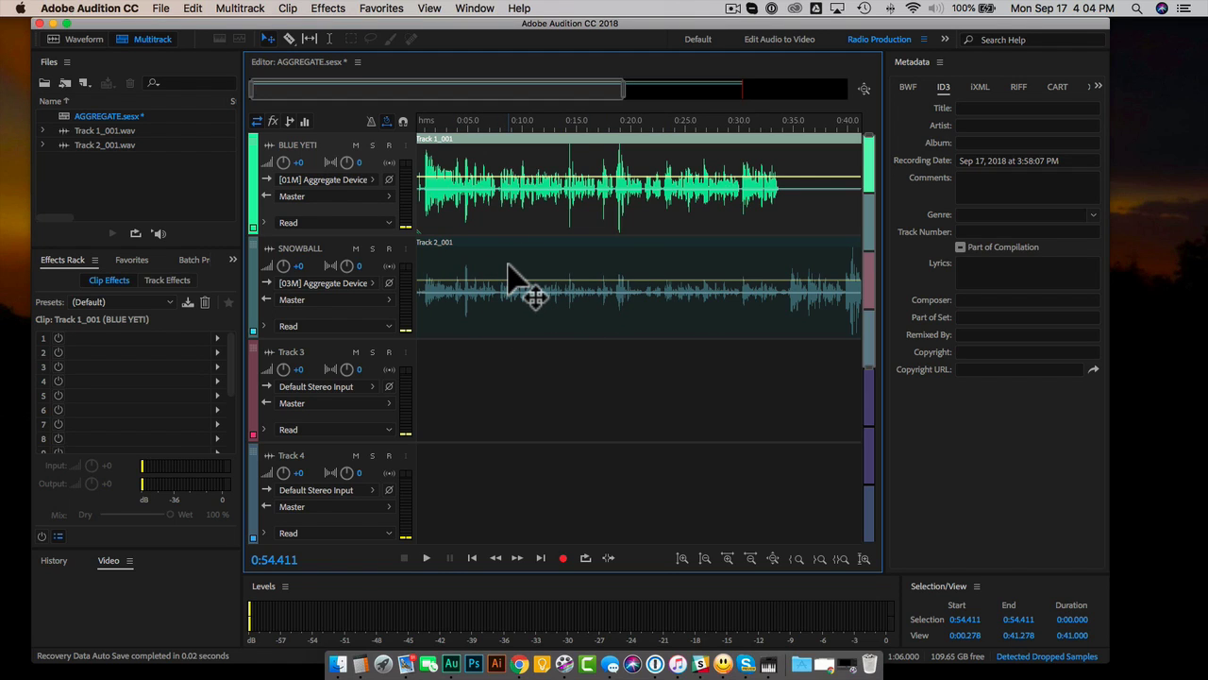
{"action": "left_click", "coordinate": [356, 145]}
{"action": "left_click", "coordinate": [433, 123]}
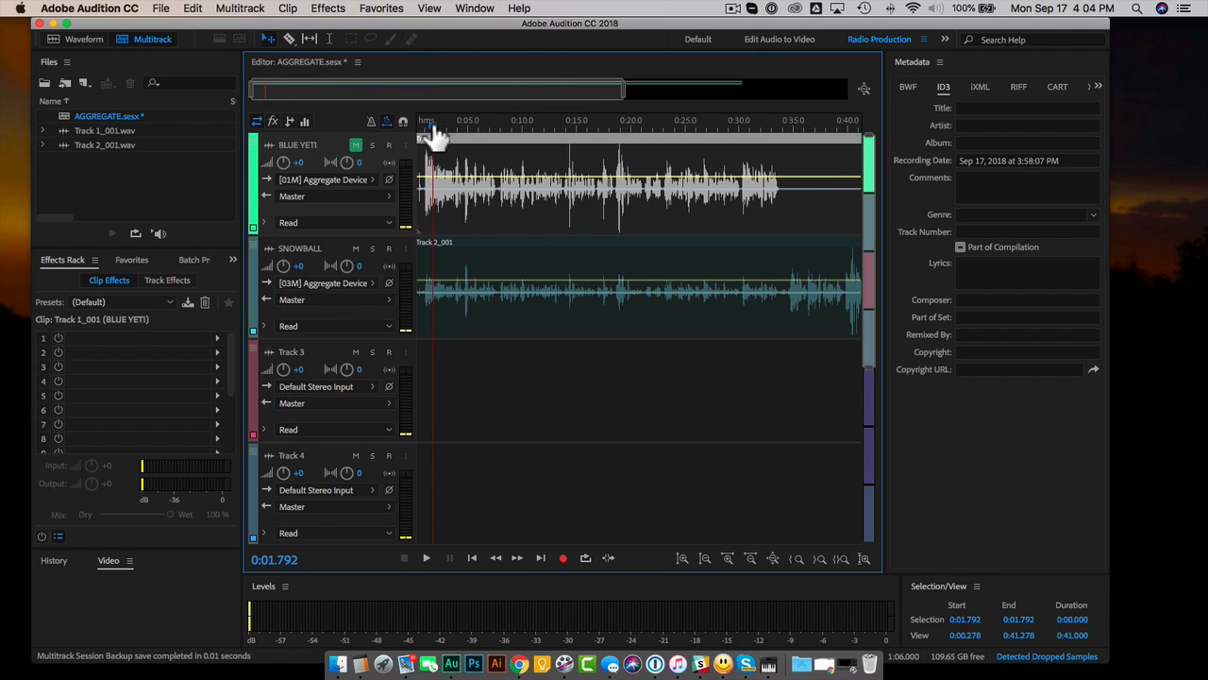
{"action": "key", "text": "space"}
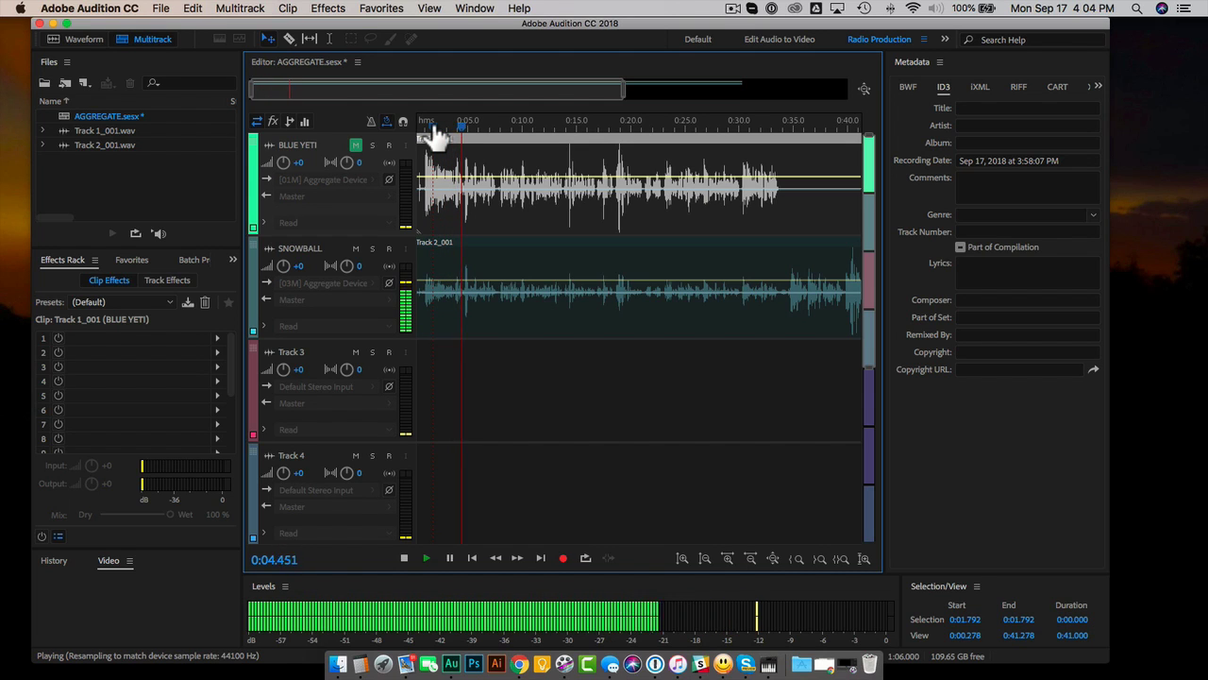
{"action": "key", "text": "space"}
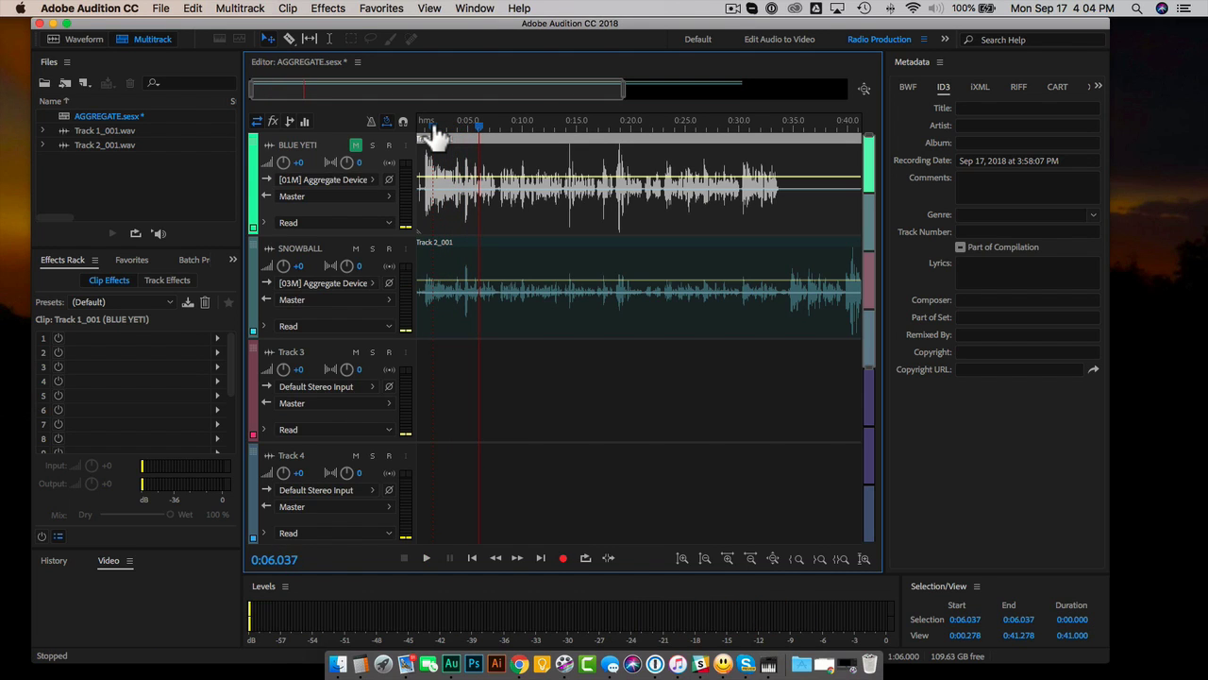
Step: Preview SNOWBALL from around 0:33, then unmute BLUE YETI and park the playhead at about 0:33.7
{"action": "scroll", "coordinate": [809, 310], "scroll_direction": "right", "scroll_amount": 10}
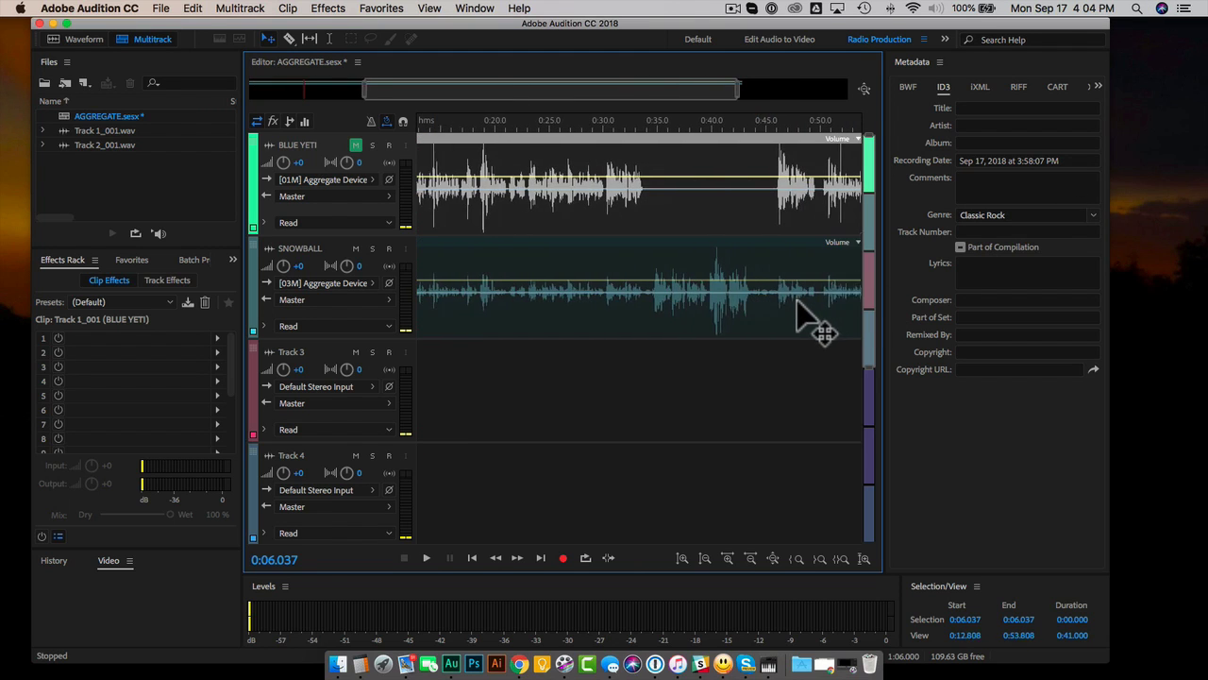
{"action": "left_click", "coordinate": [618, 141]}
{"action": "left_click", "coordinate": [615, 119]}
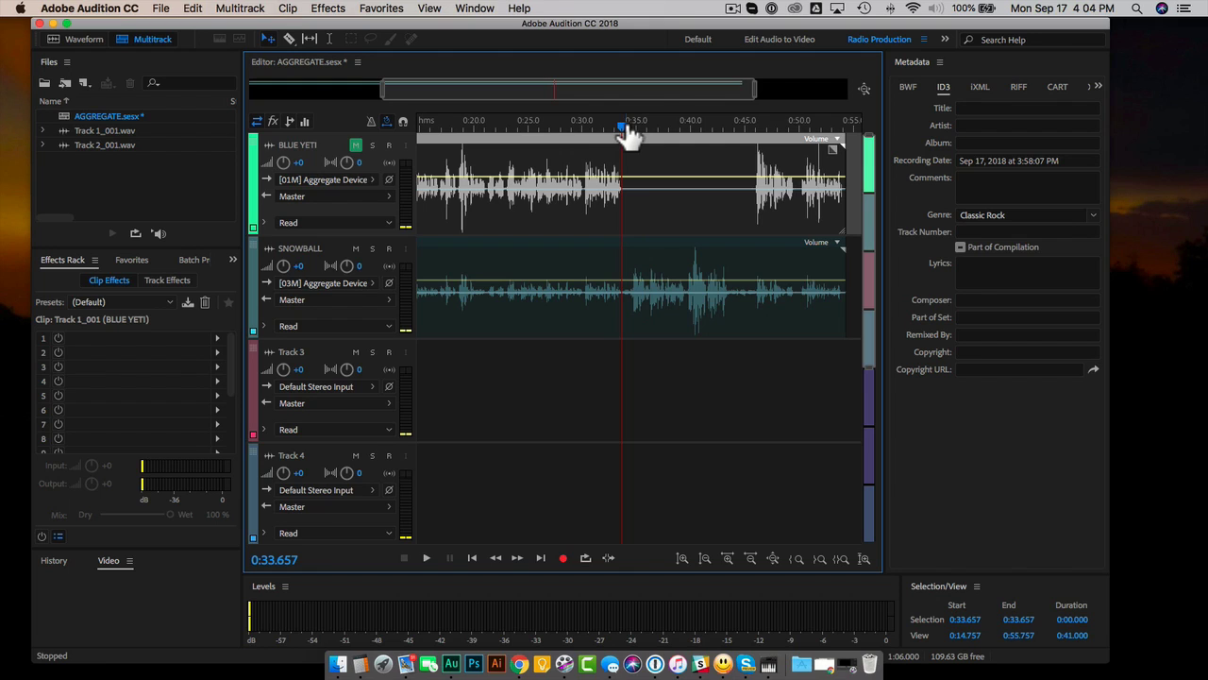
{"action": "key", "text": "space"}
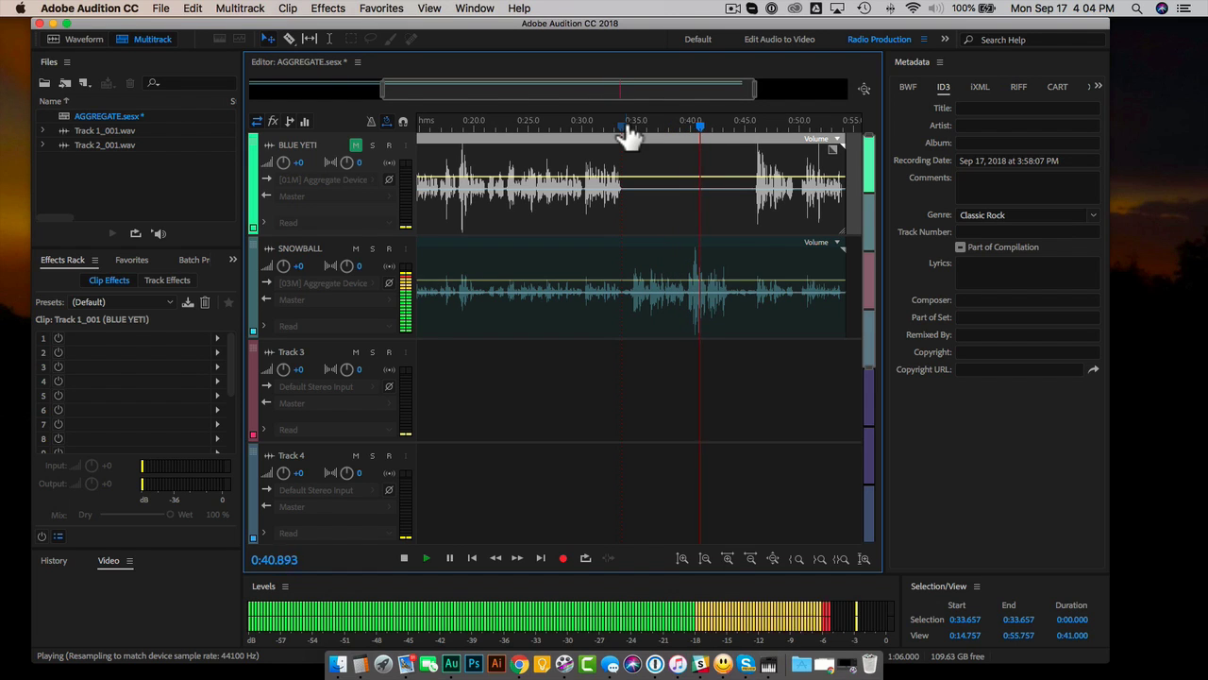
{"action": "key", "text": "space"}
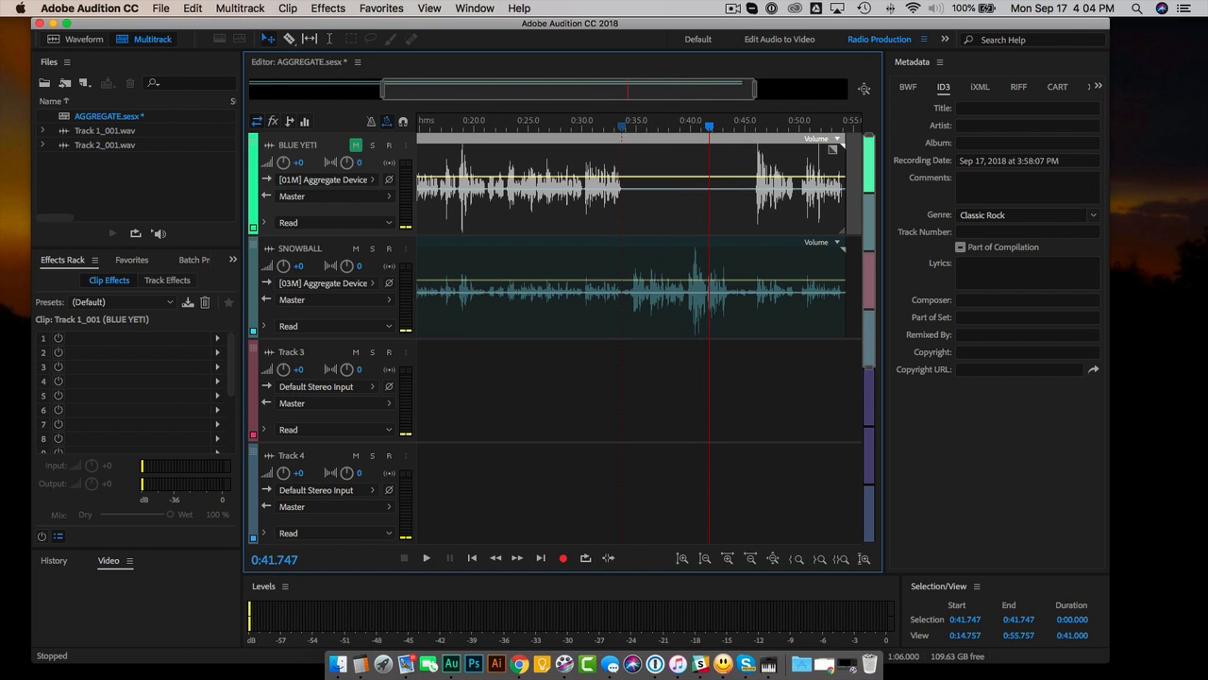
{"action": "left_click", "coordinate": [356, 145]}
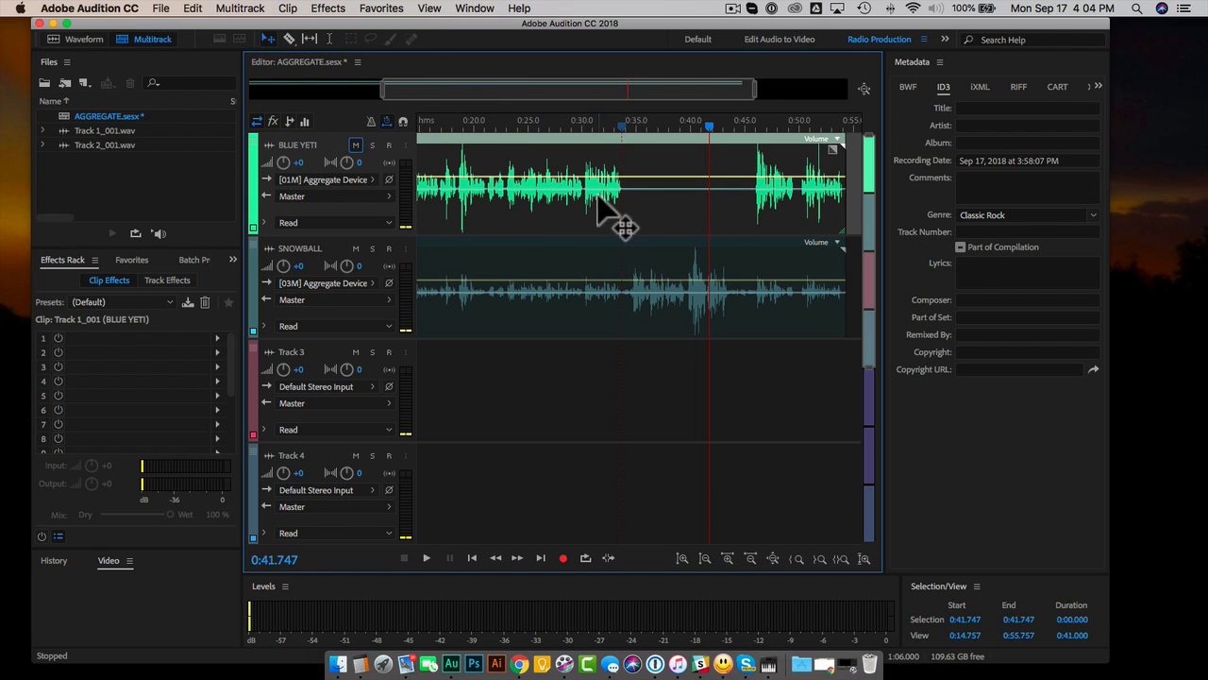
{"action": "left_click_drag", "start_coordinate": [659, 123], "coordinate": [625, 137]}
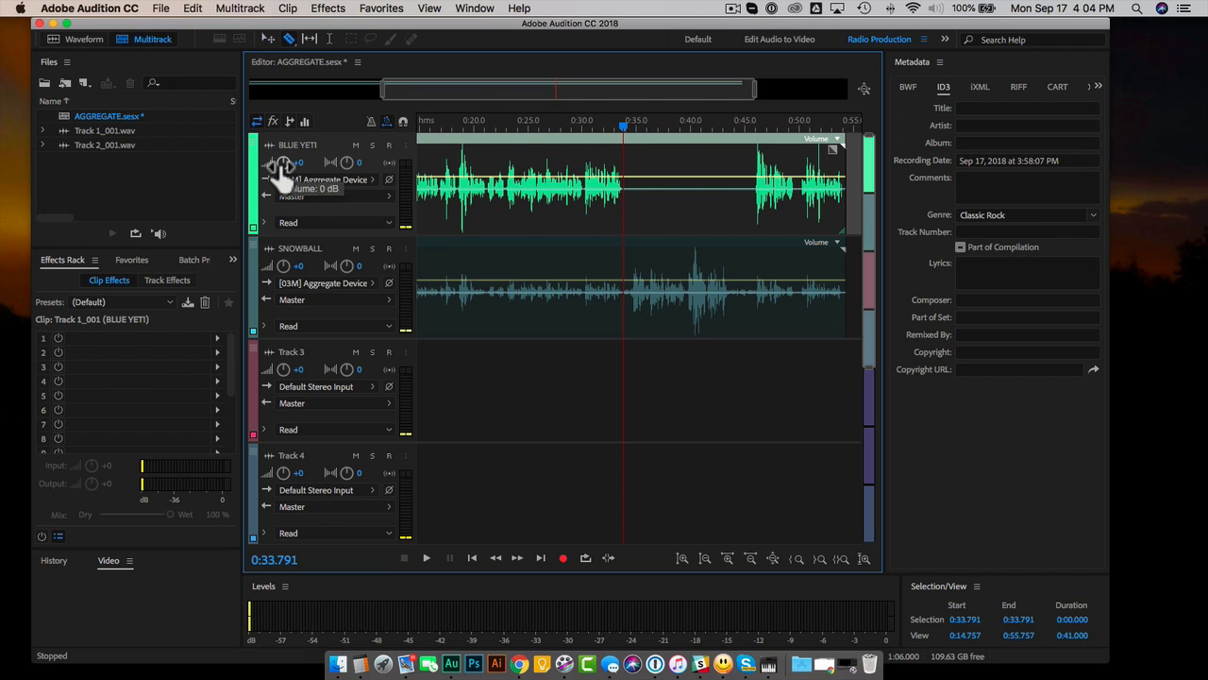
Step: Split the SNOWBALL clip at about 0:33.8 and delete the piece before it
{"action": "left_click", "coordinate": [630, 300]}
{"action": "key", "text": "v"}
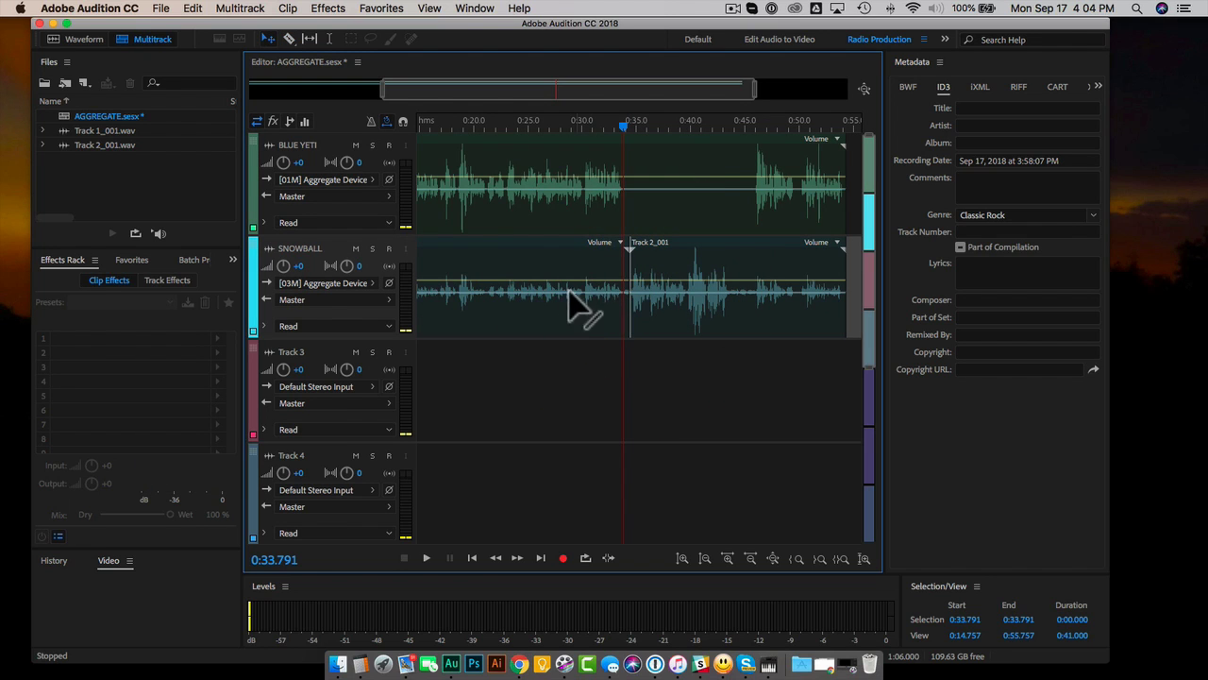
{"action": "left_click", "coordinate": [537, 267]}
{"action": "key", "text": "Delete"}
Step: Split SNOWBALL at 0:45.984 with the razor and delete the portion after it
{"action": "scroll", "coordinate": [525, 253], "scroll_direction": "right", "scroll_amount": 3}
{"action": "scroll", "coordinate": [520, 253], "scroll_direction": "left", "scroll_amount": 3}
{"action": "scroll", "coordinate": [520, 253], "scroll_direction": "right", "scroll_amount": 3}
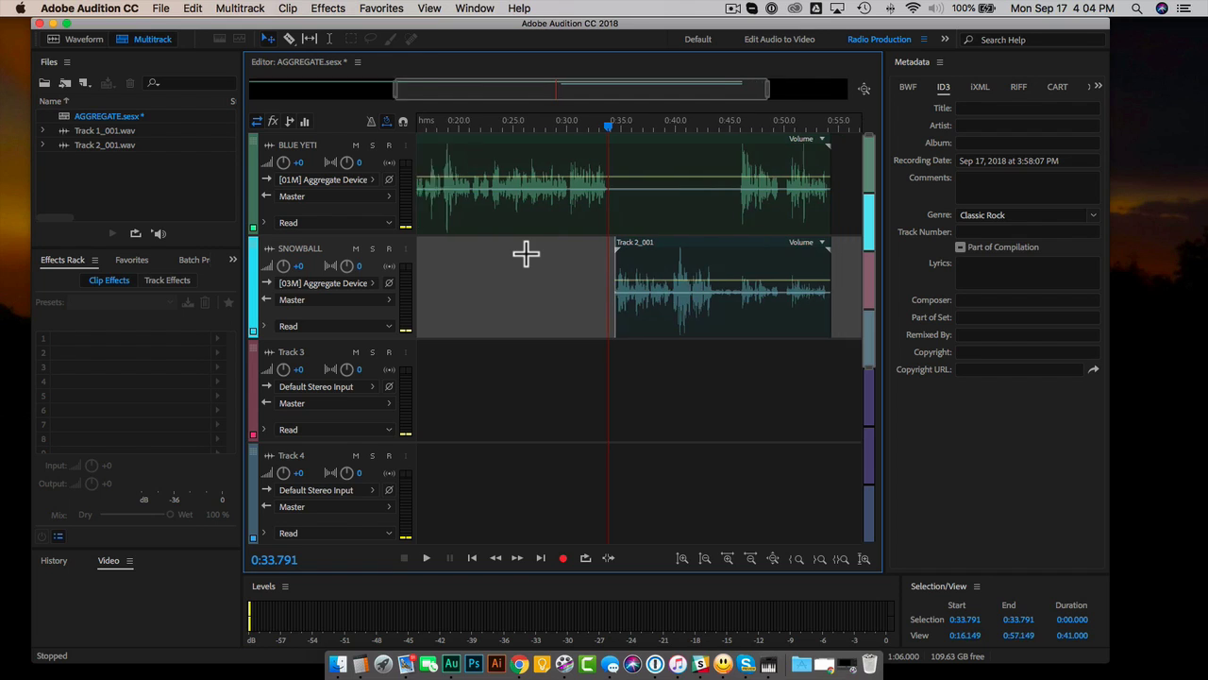
{"action": "left_click", "coordinate": [702, 127]}
{"action": "left_click_drag", "start_coordinate": [705, 137], "coordinate": [708, 137]}
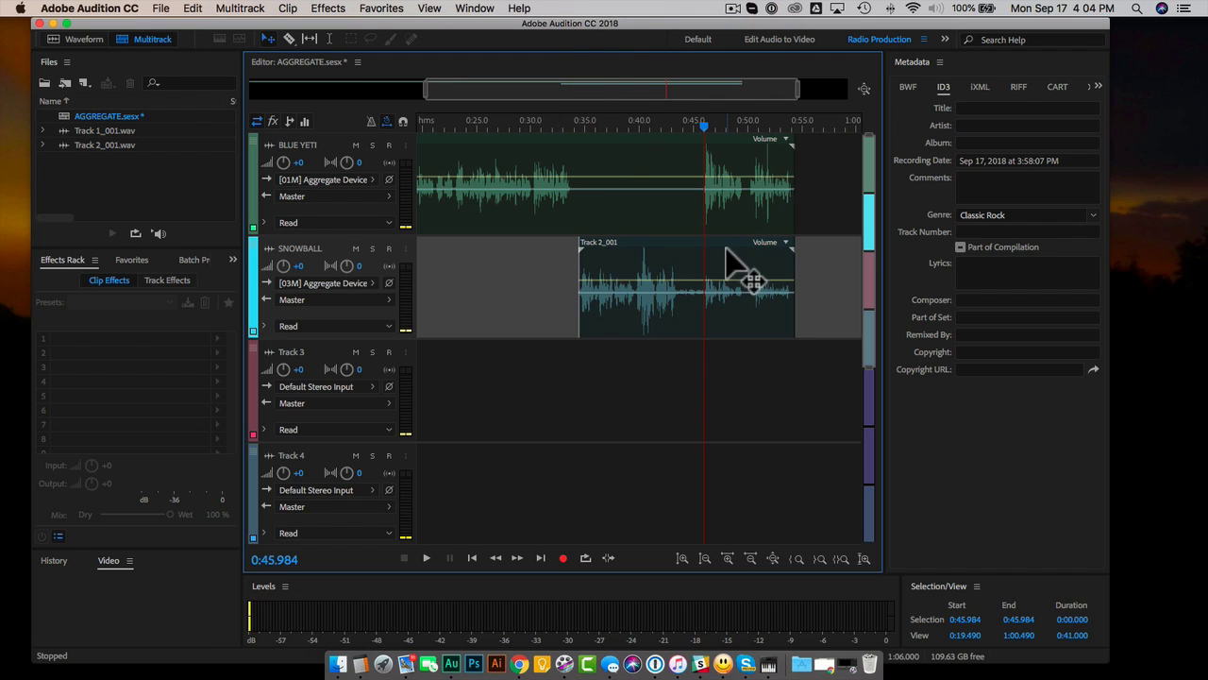
{"action": "key", "text": "r"}
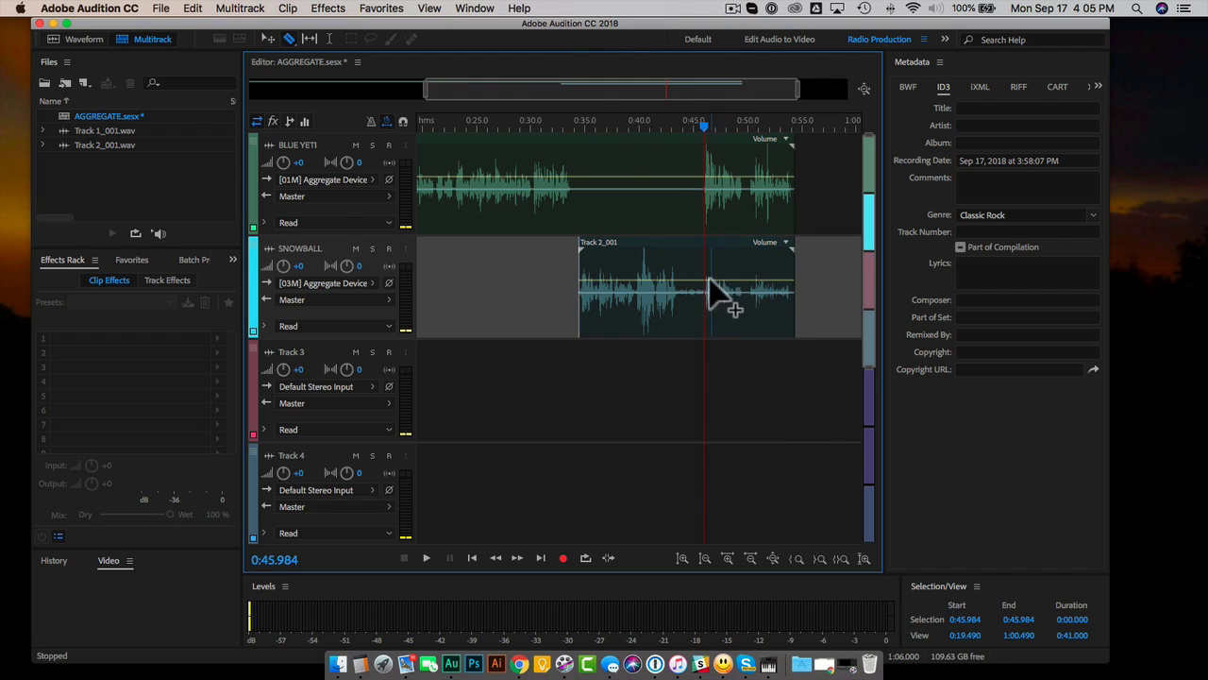
{"action": "left_click", "coordinate": [708, 293]}
{"action": "key", "text": "v"}
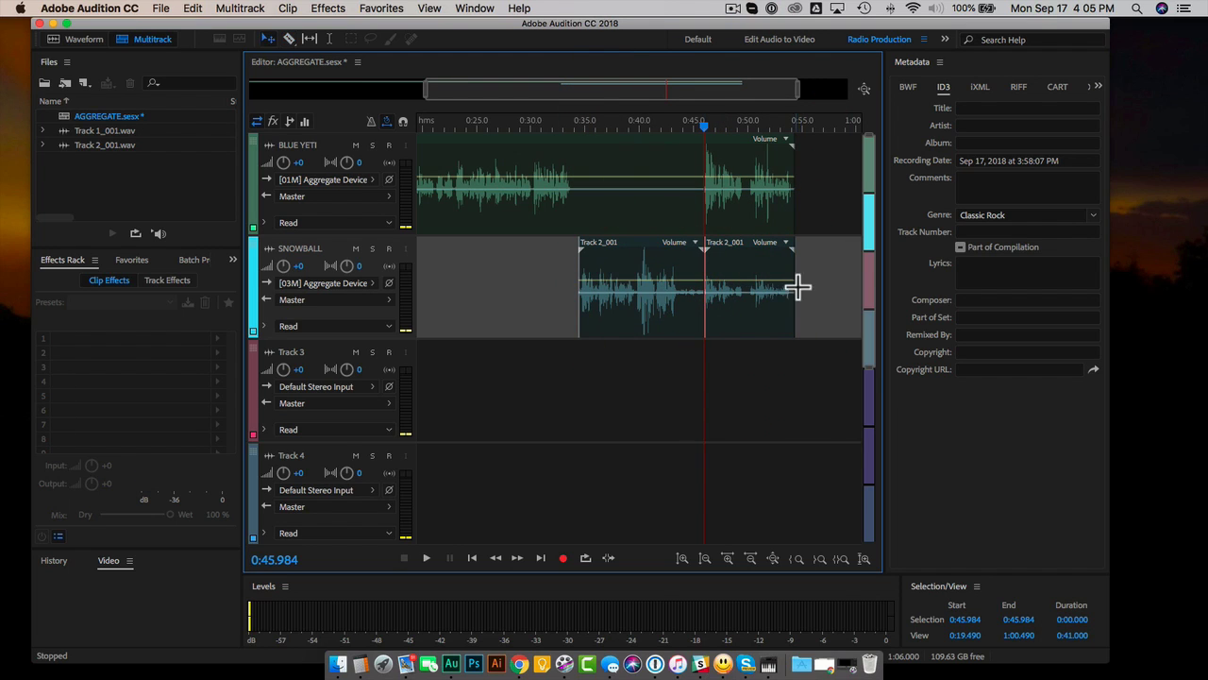
{"action": "left_click", "coordinate": [746, 276]}
{"action": "key", "text": "Delete"}
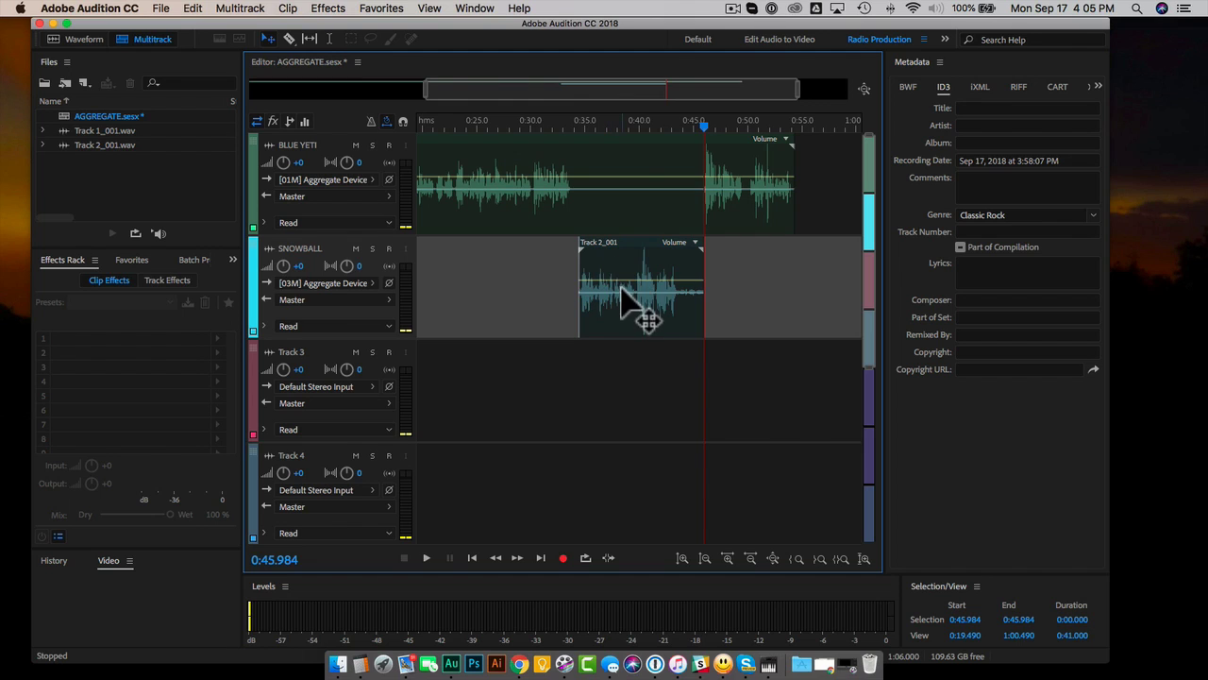
{"action": "left_click", "coordinate": [650, 184]}
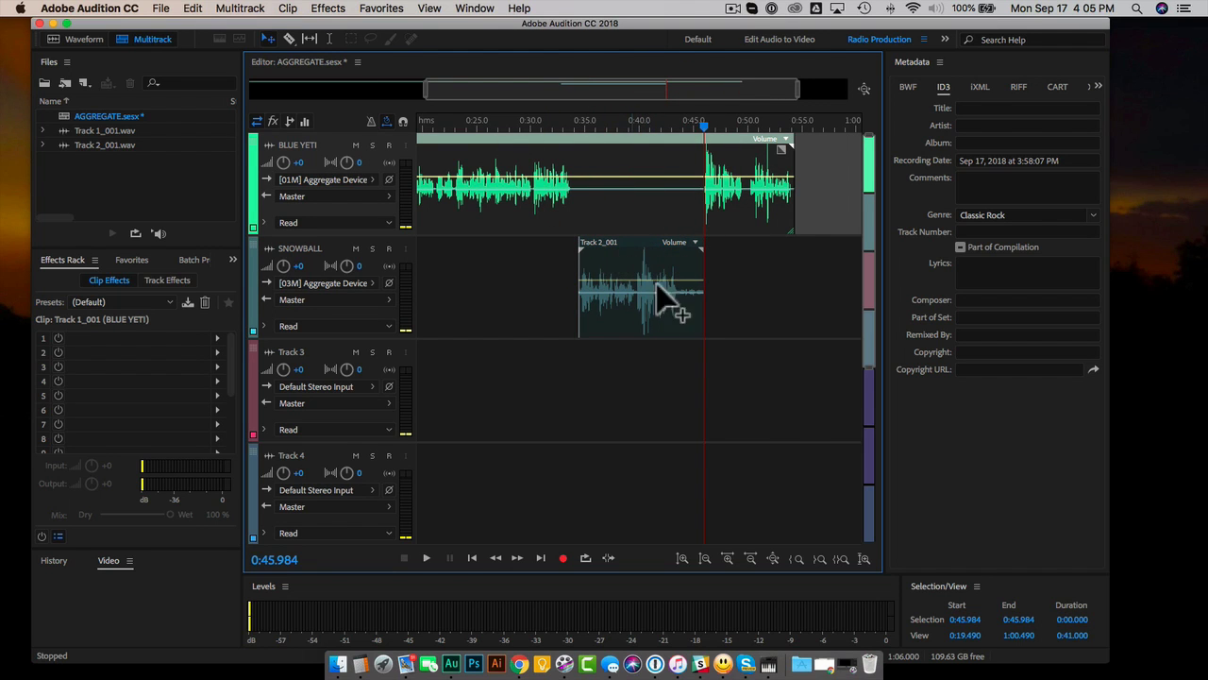
Step: Select the BLUE YETI and SNOWBALL clips and use Mixdown Session to New File > Selected Clips
{"action": "scroll", "coordinate": [766, 300], "scroll_direction": "left", "scroll_amount": 3}
{"action": "scroll", "coordinate": [760, 287], "scroll_direction": "left", "scroll_amount": 3}
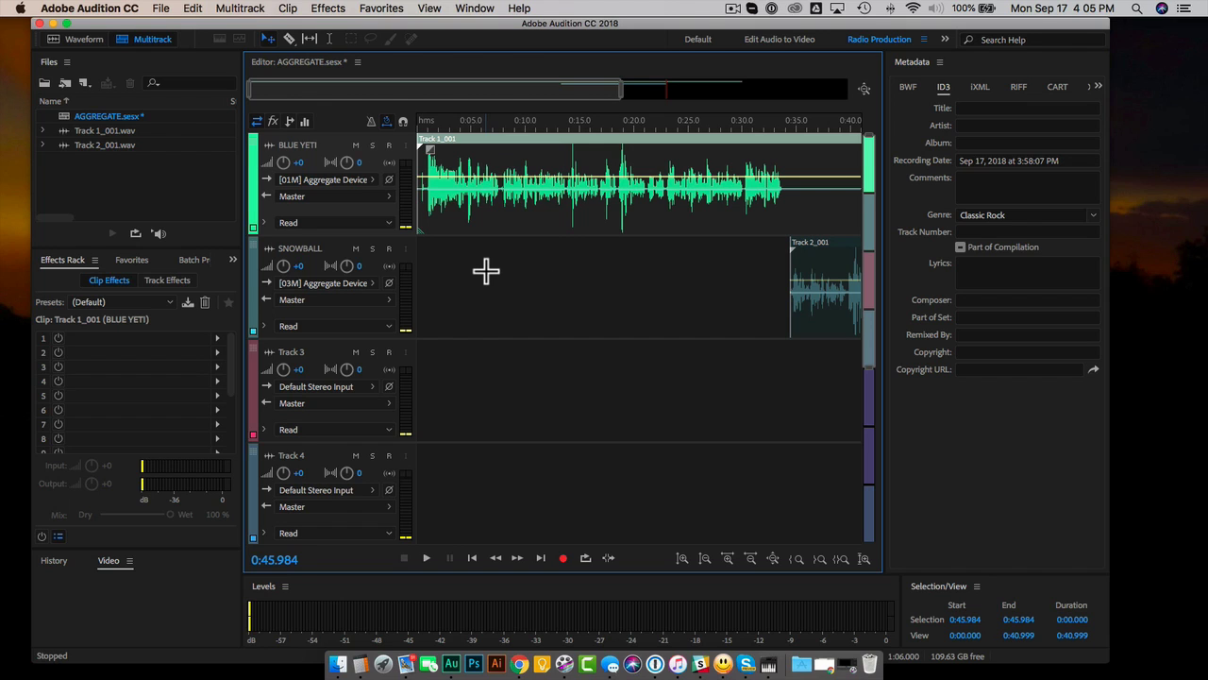
{"action": "scroll", "coordinate": [485, 273], "scroll_direction": "right", "scroll_amount": 6}
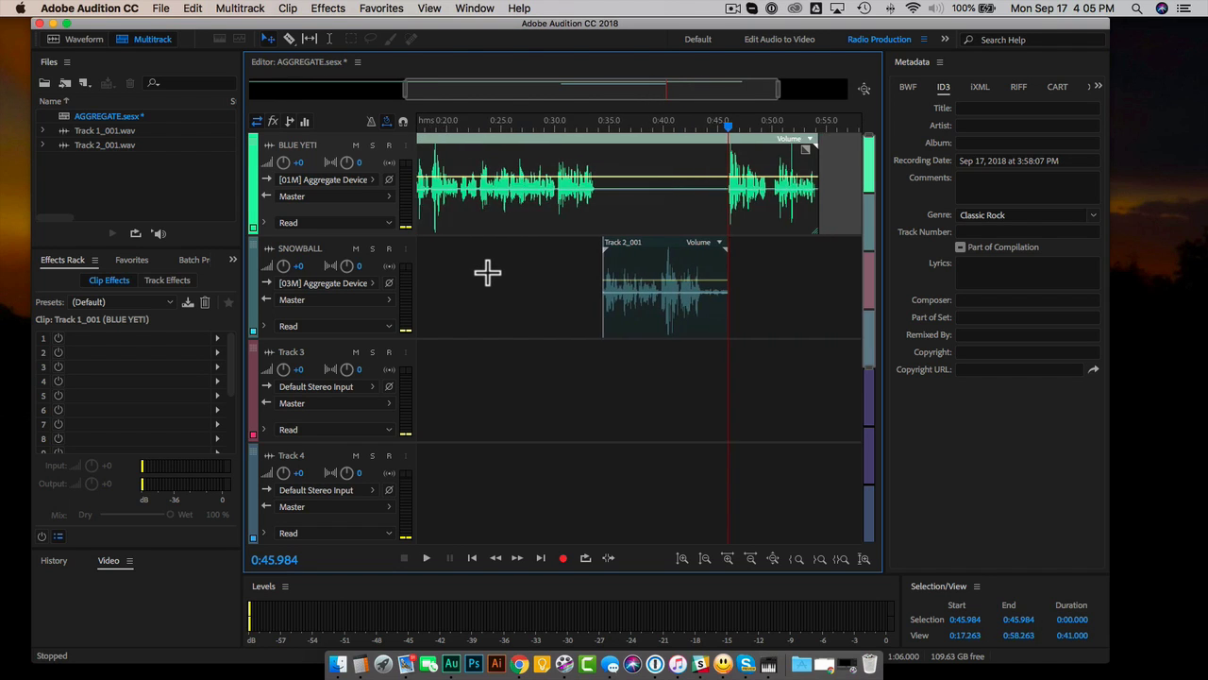
{"action": "scroll", "coordinate": [557, 251], "scroll_direction": "left", "scroll_amount": 3}
{"action": "scroll", "coordinate": [580, 256], "scroll_direction": "right", "scroll_amount": 3}
{"action": "scroll", "coordinate": [644, 247], "scroll_direction": "right", "scroll_amount": 1}
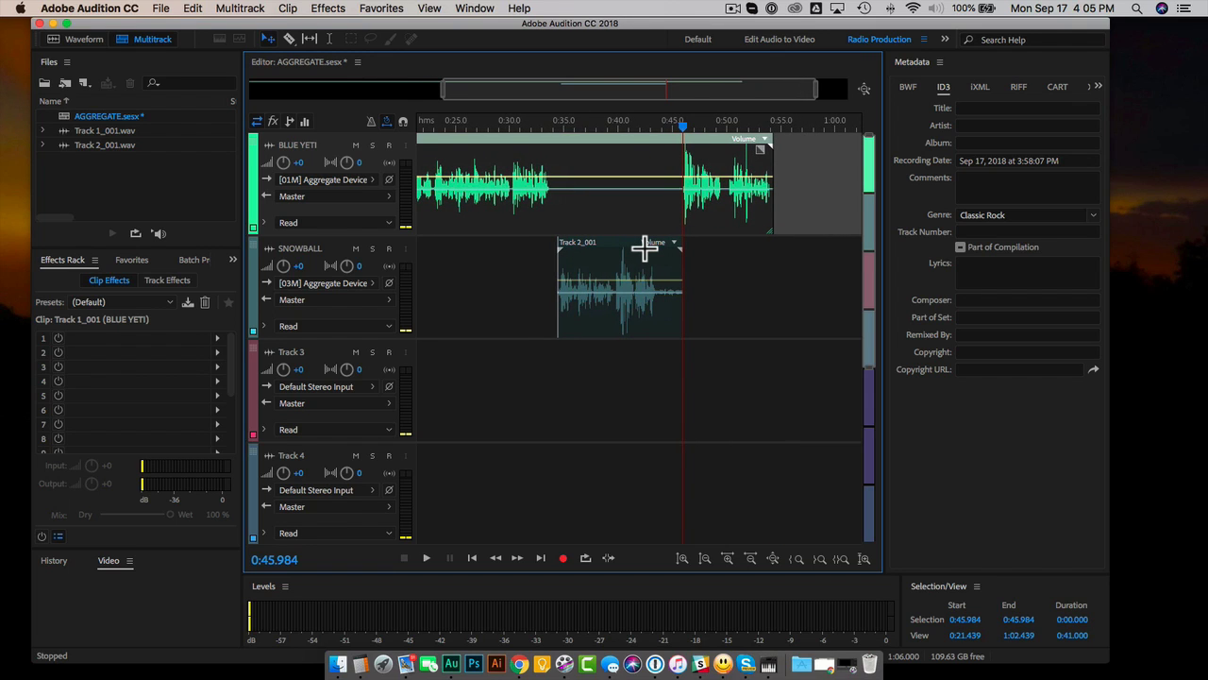
{"action": "scroll", "coordinate": [561, 202], "scroll_direction": "left", "scroll_amount": 6}
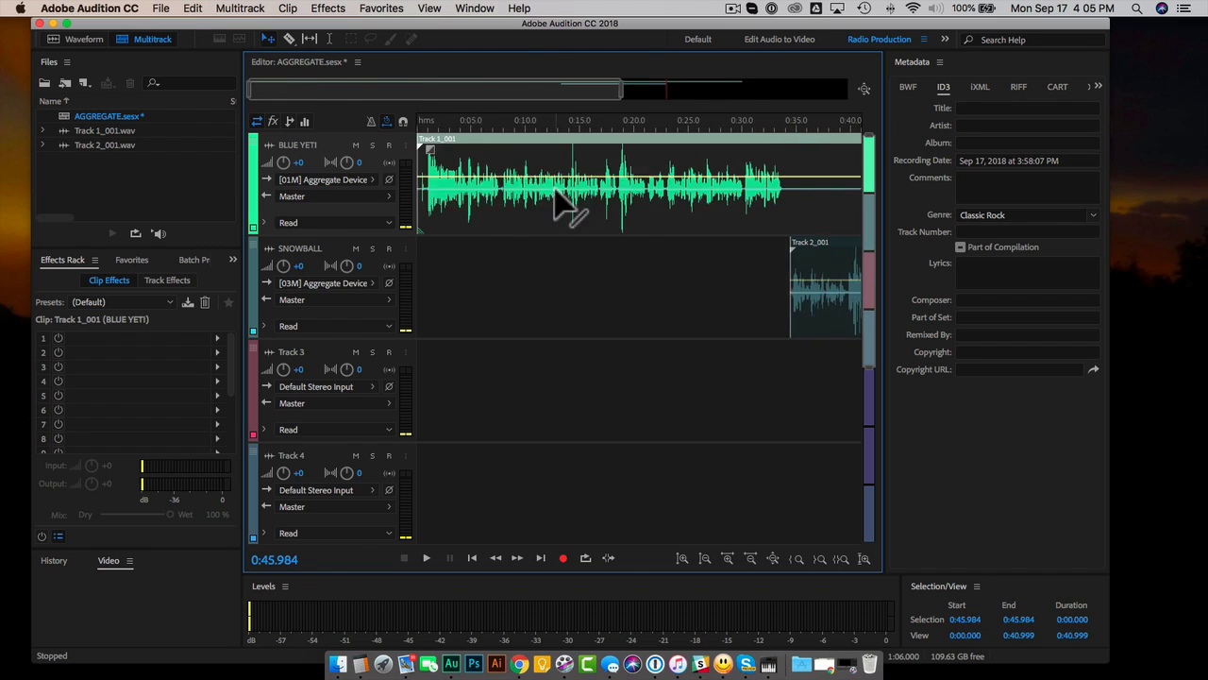
{"action": "scroll", "coordinate": [555, 206], "scroll_direction": "right", "scroll_amount": 7}
{"action": "left_click", "coordinate": [825, 376]}
{"action": "scroll", "coordinate": [390, 161], "scroll_direction": "left", "scroll_amount": 8}
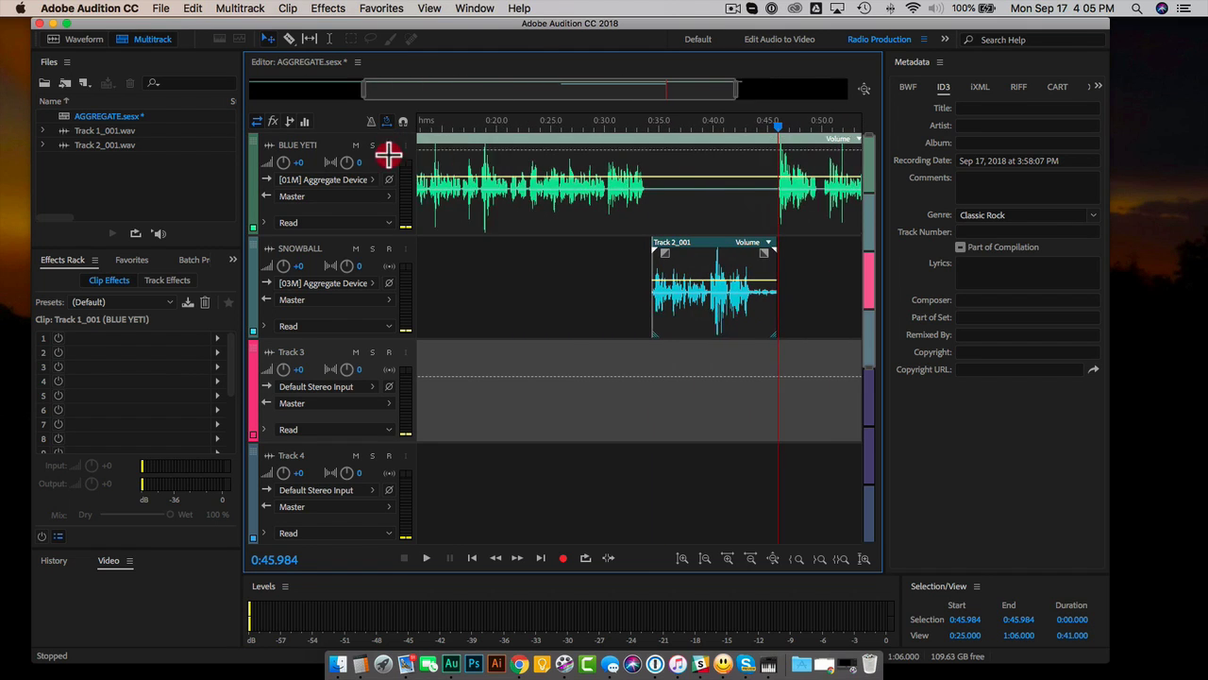
{"action": "scroll", "coordinate": [485, 130], "scroll_direction": "down", "scroll_amount": 3}
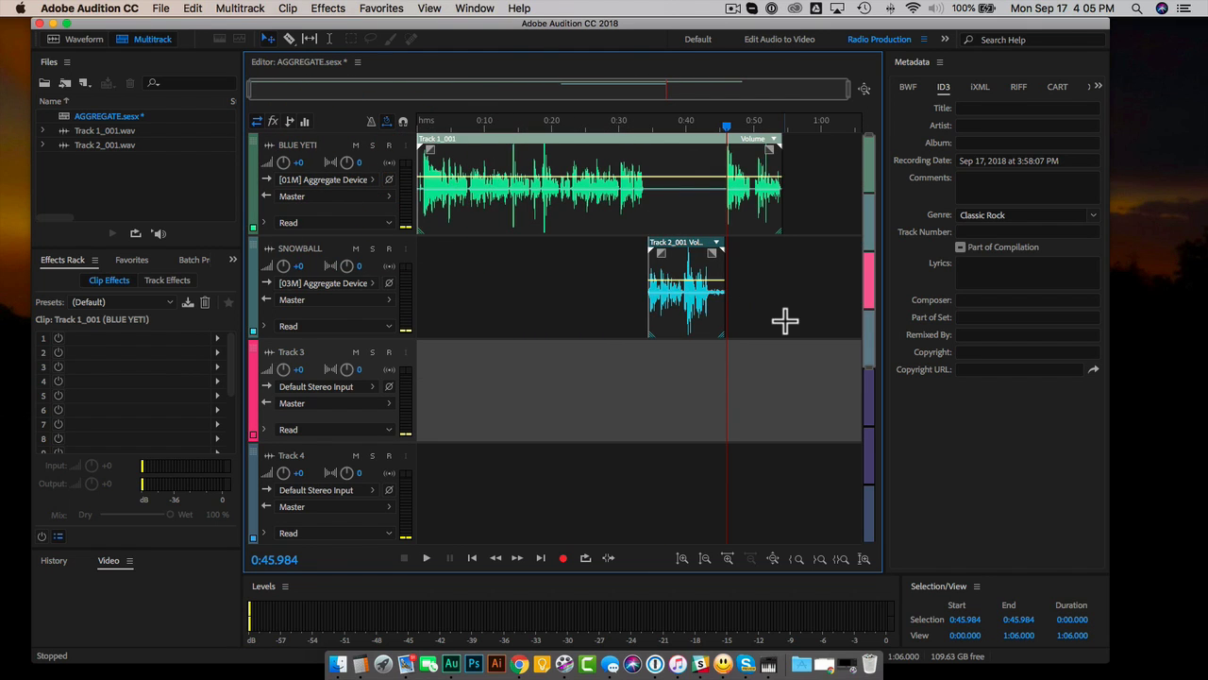
{"action": "left_click", "coordinate": [629, 202]}
{"action": "right_click", "coordinate": [536, 181]}
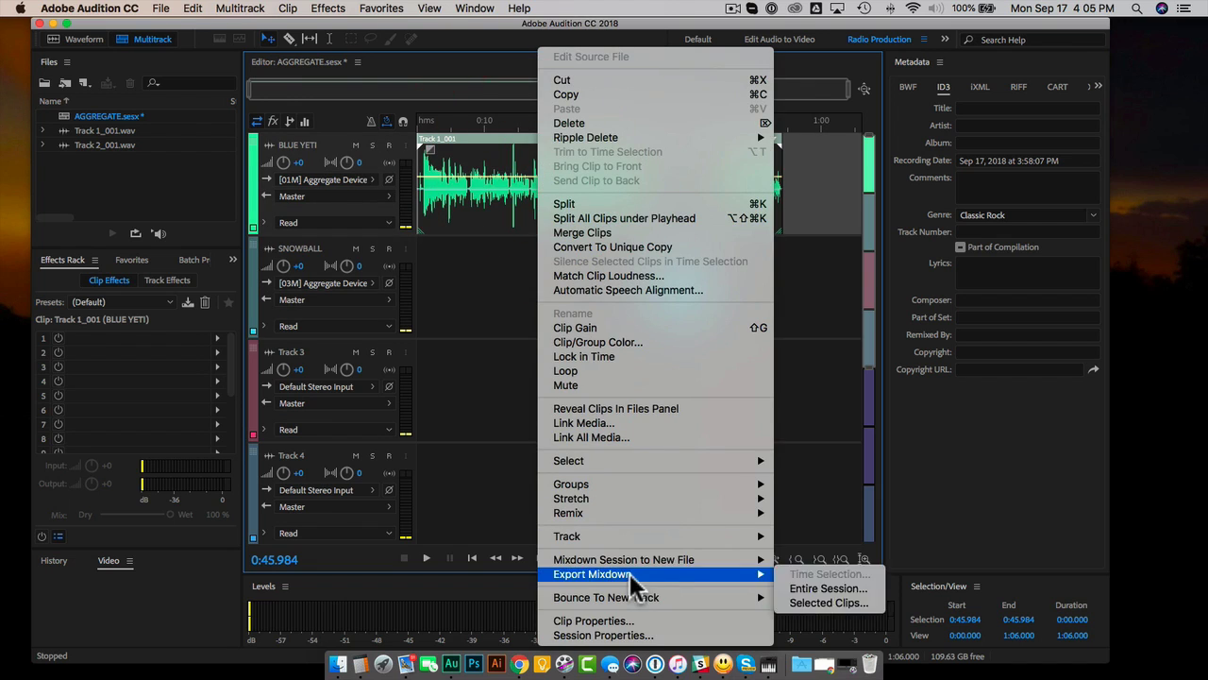
{"action": "mouse_move", "coordinate": [661, 564]}
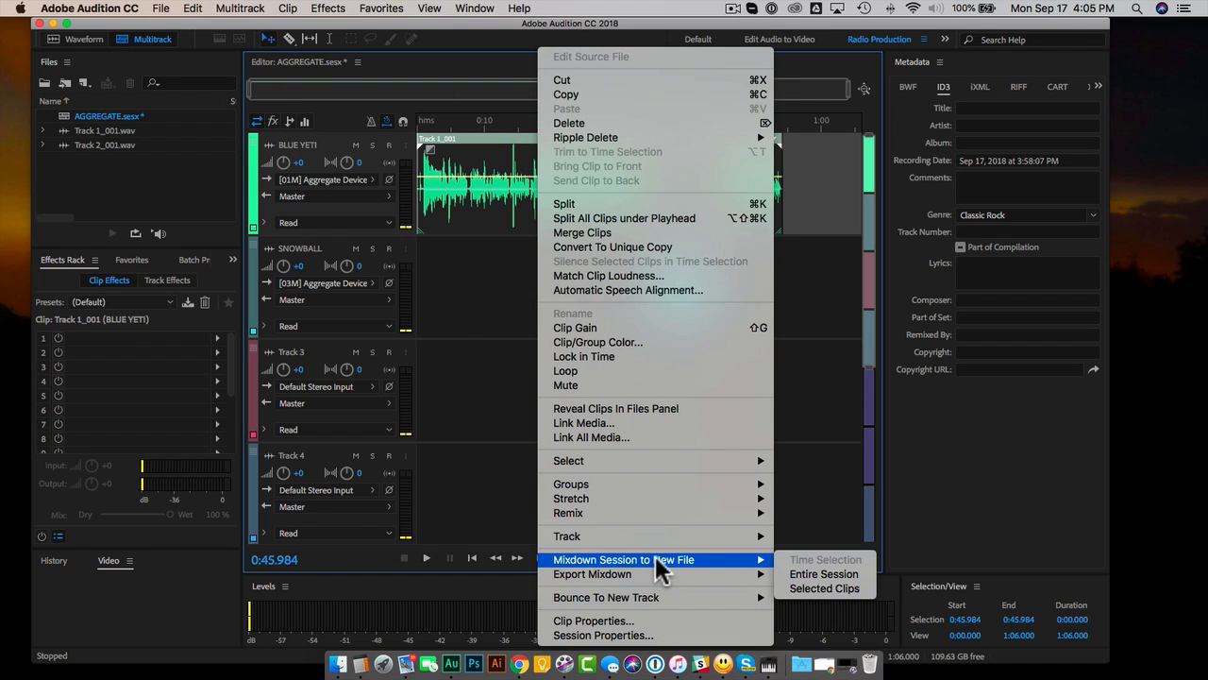
{"action": "left_click", "coordinate": [836, 589]}
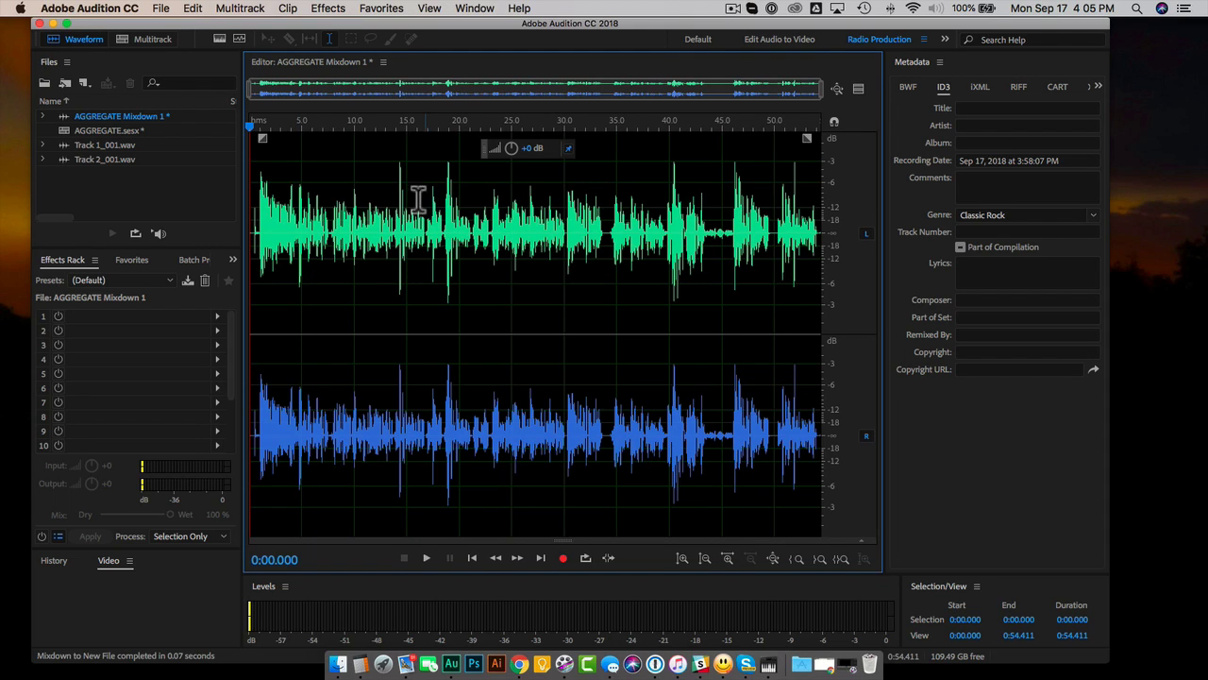
Step: Play AGGREGATE Mixdown 1 from its start through about 40 s, then return to Multitrack view
{"action": "left_click", "coordinate": [256, 127]}
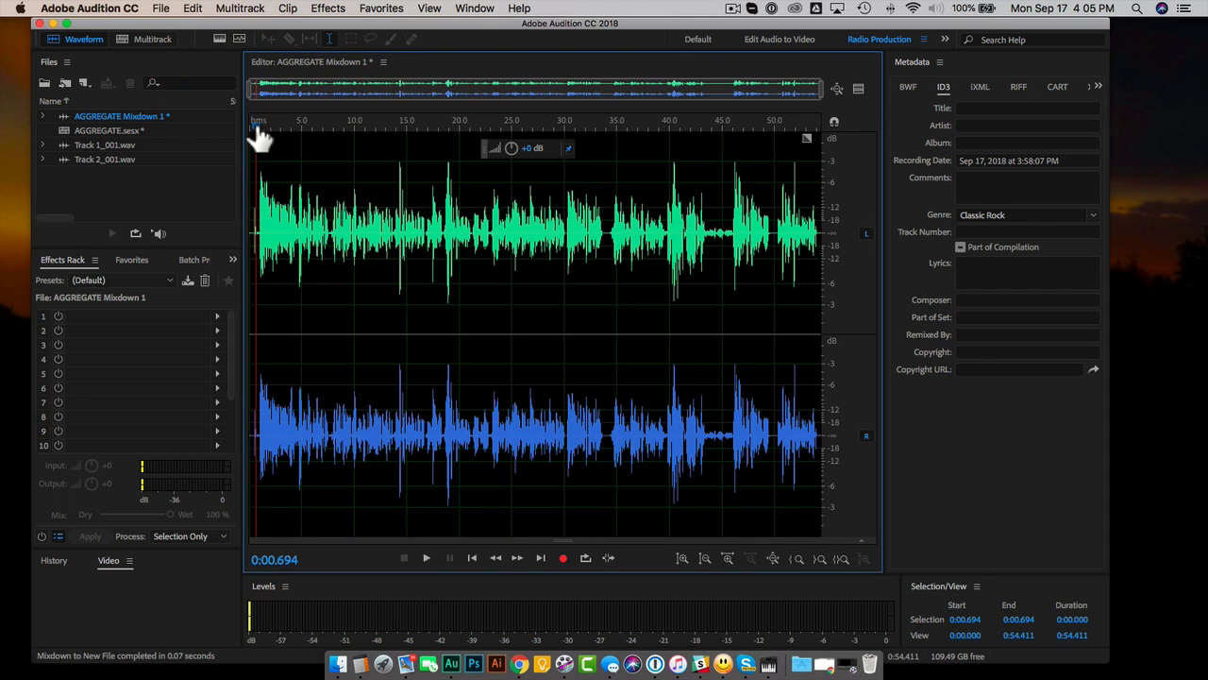
{"action": "key", "text": "space"}
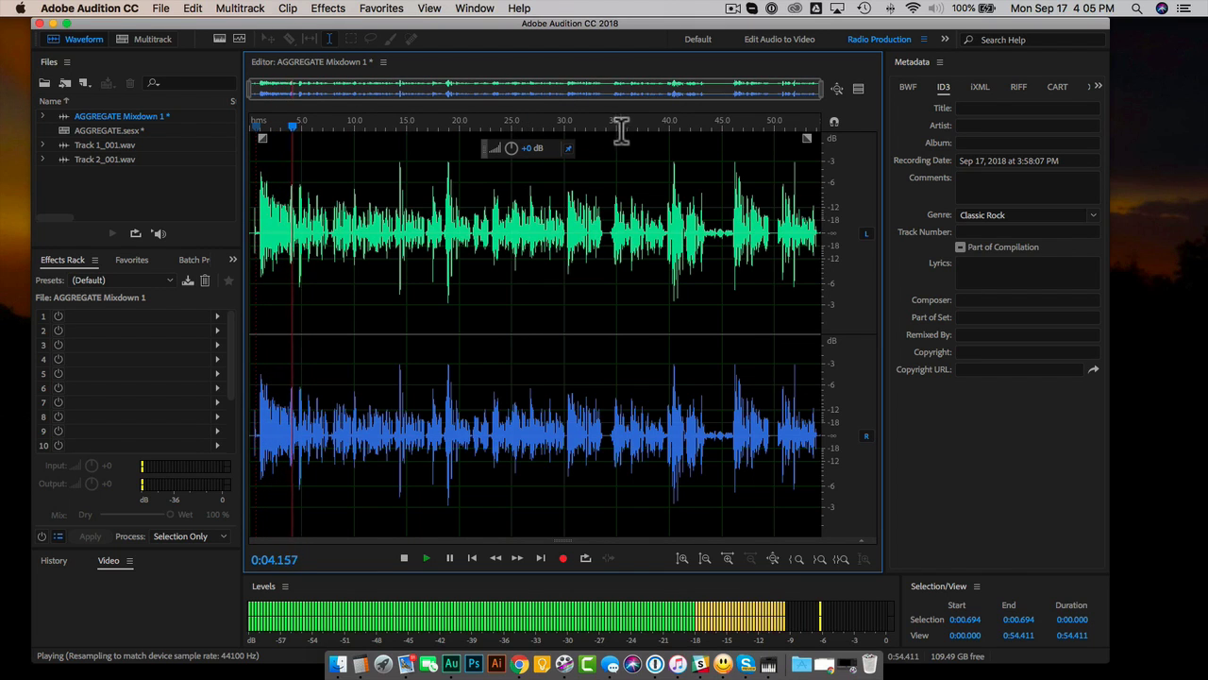
{"action": "left_click", "coordinate": [672, 123]}
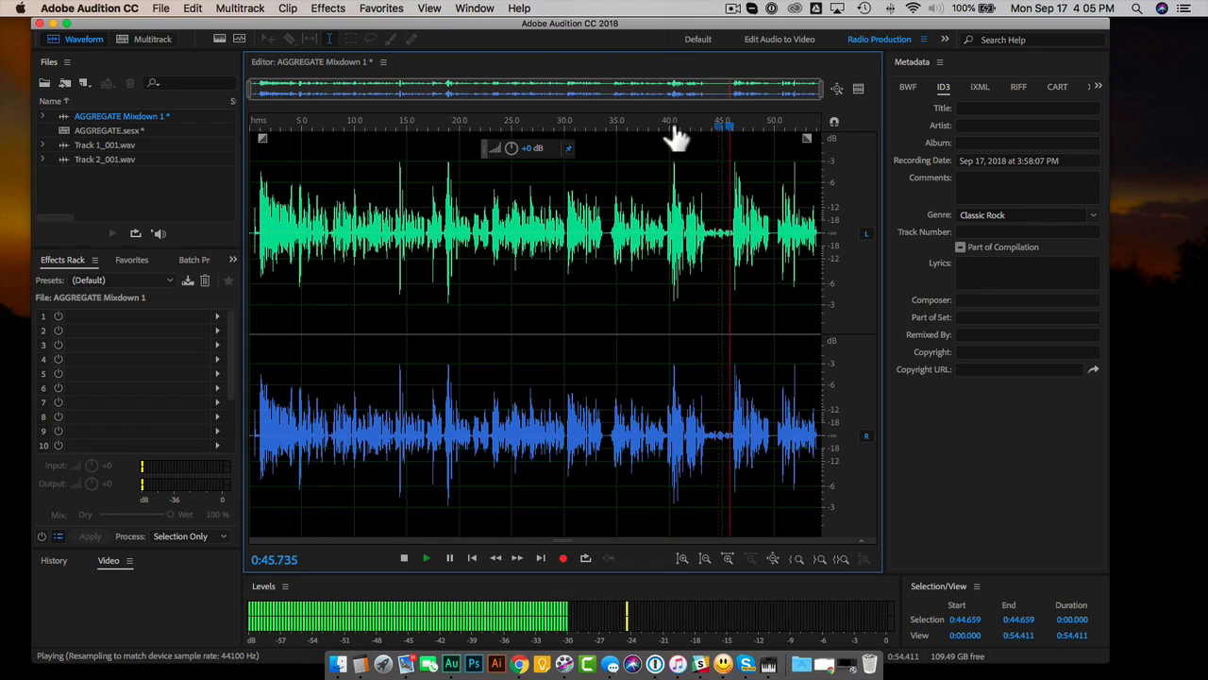
{"action": "key", "text": "space"}
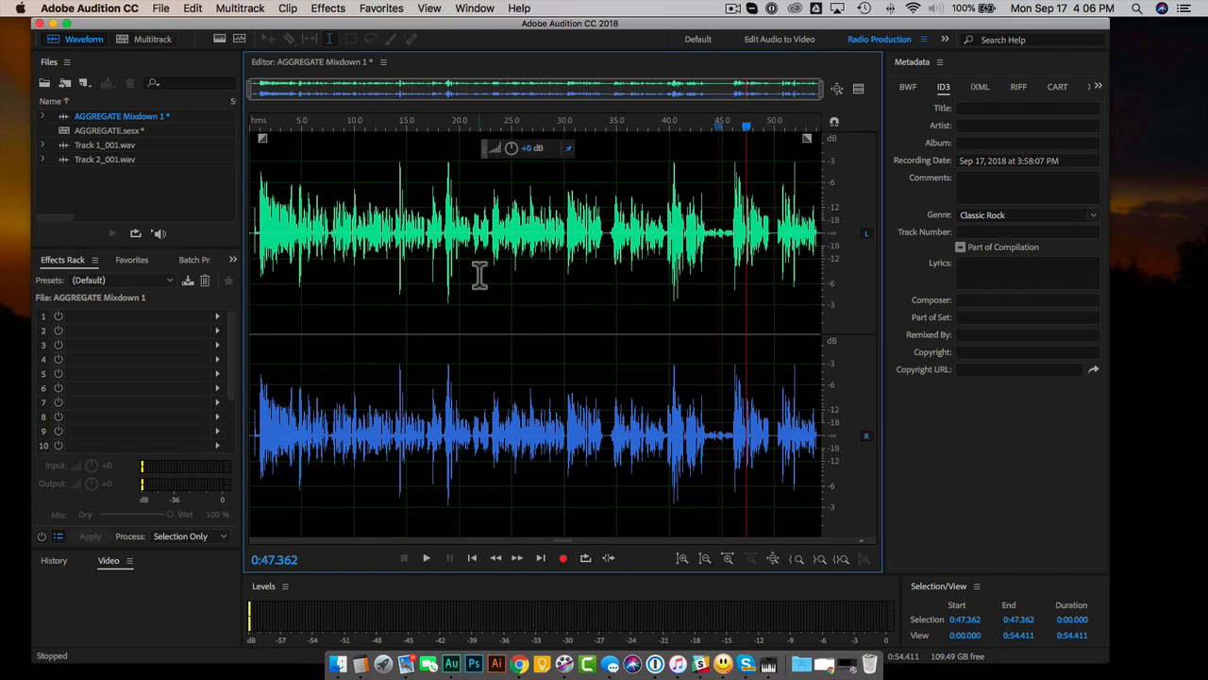
{"action": "left_click", "coordinate": [149, 40]}
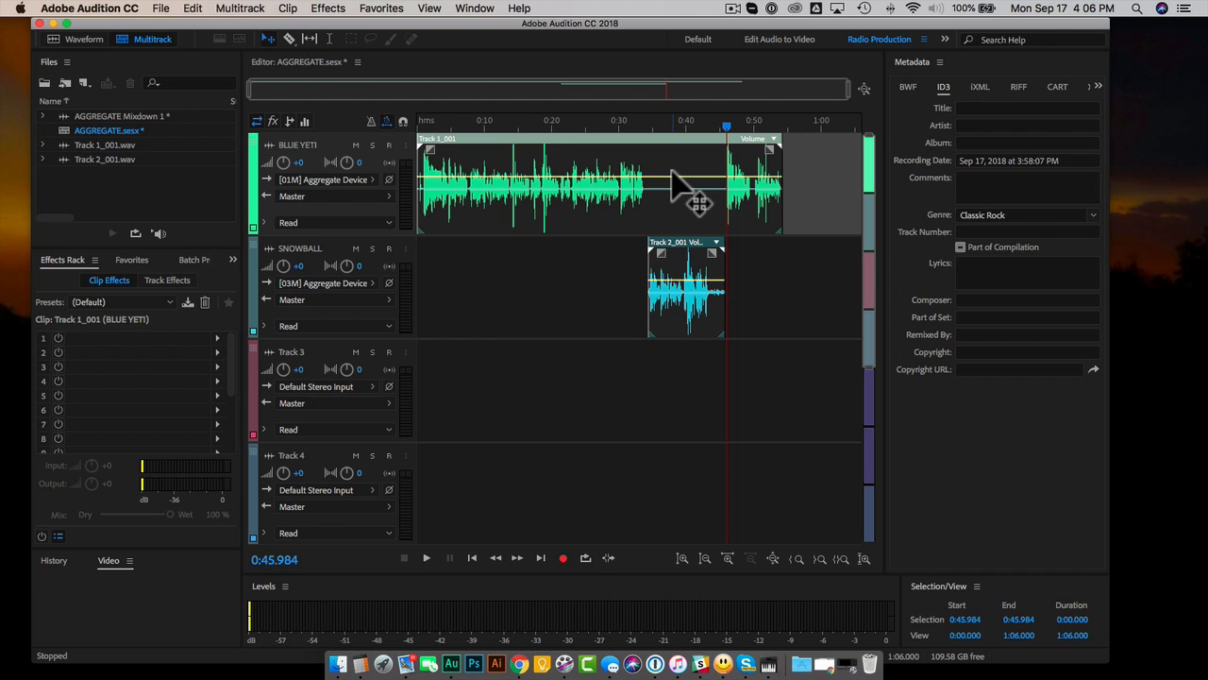
{"action": "left_click", "coordinate": [685, 278]}
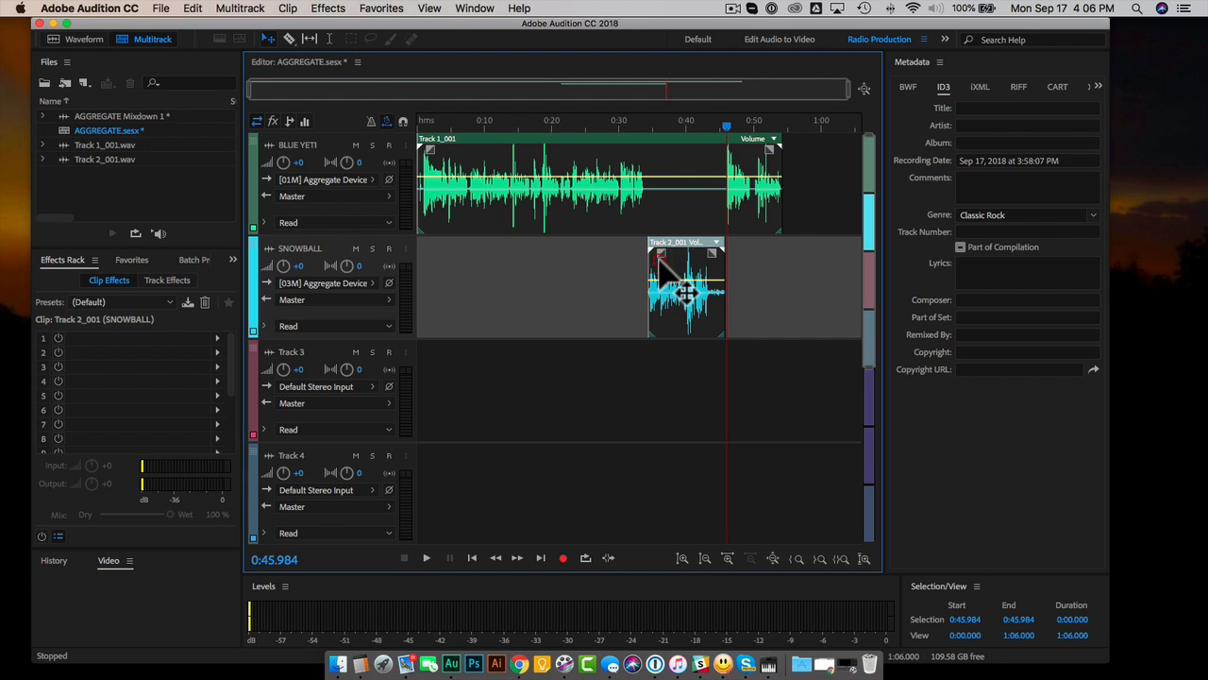
{"action": "left_click", "coordinate": [594, 279]}
{"action": "left_click_drag", "start_coordinate": [642, 280], "coordinate": [771, 317]}
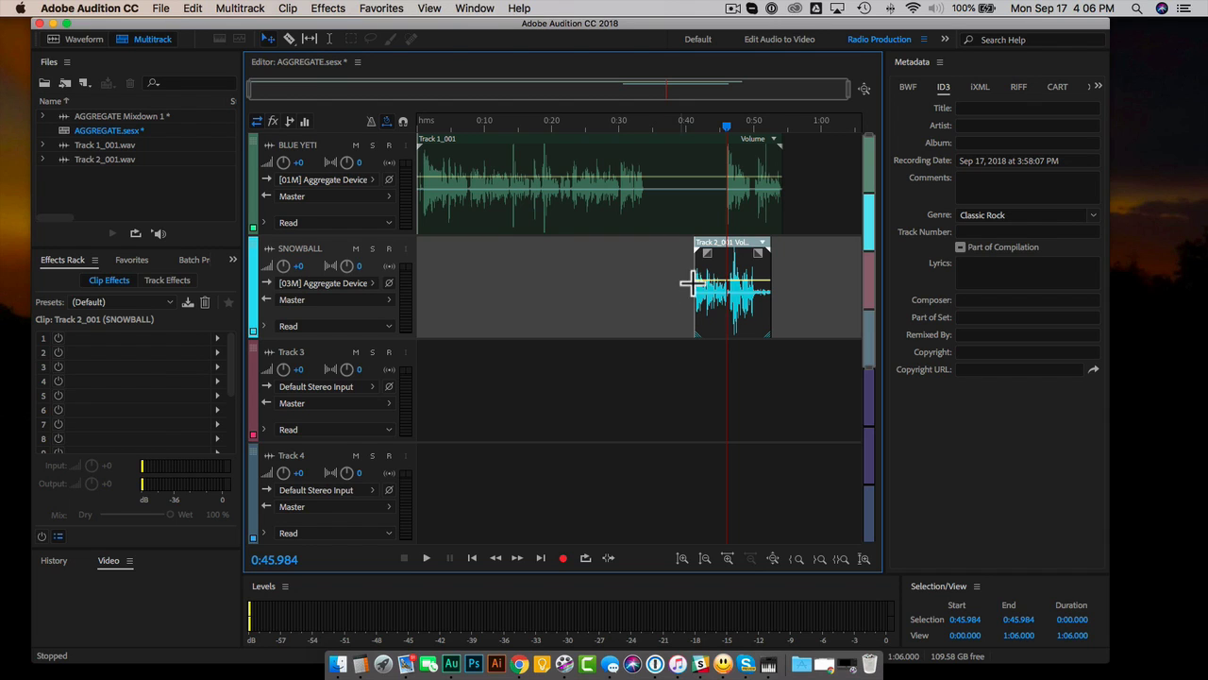
{"action": "left_click_drag", "start_coordinate": [755, 288], "coordinate": [687, 274]}
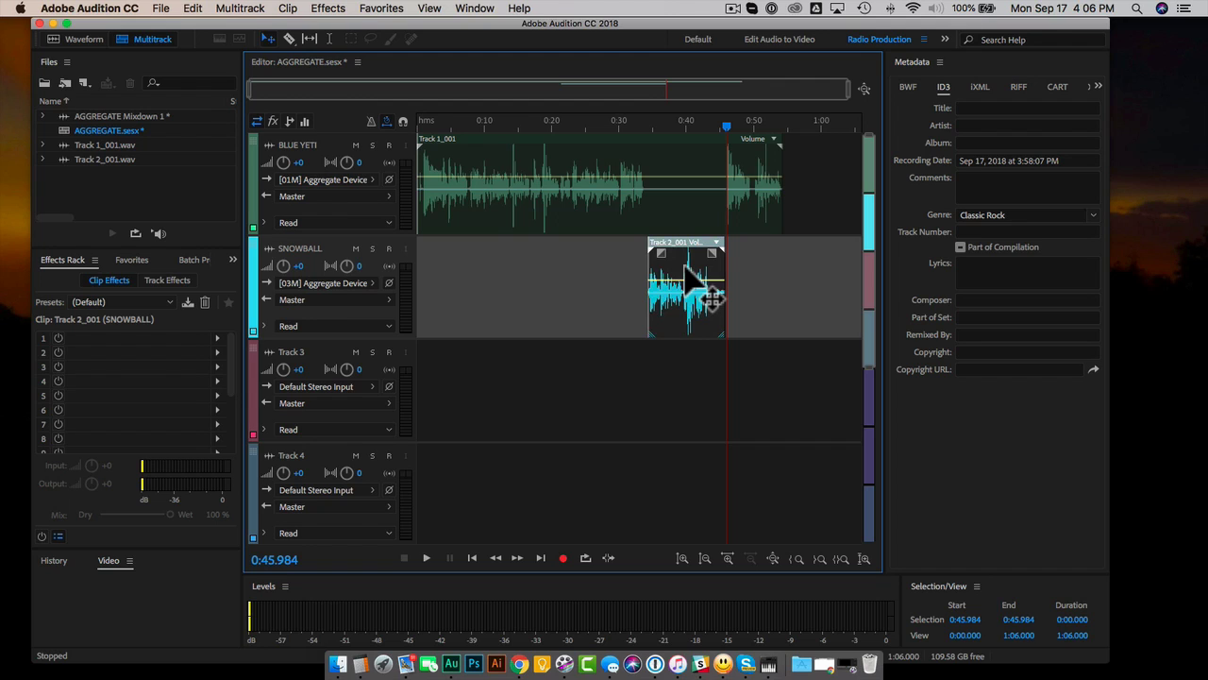